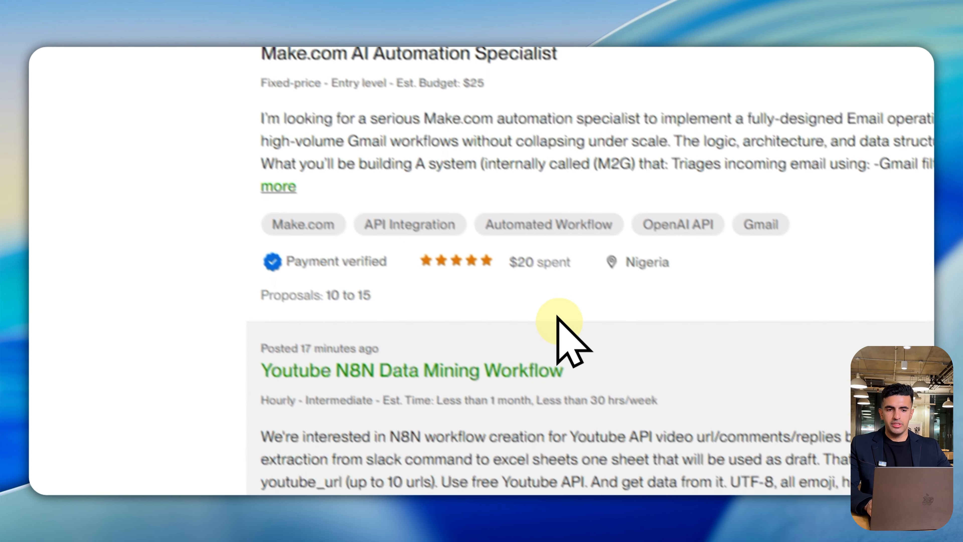
Browse the Upwork job listings for n8n and automation work, reviewing their titles, budgets, descriptions and proposals
scroll(618, 364, down, 8)
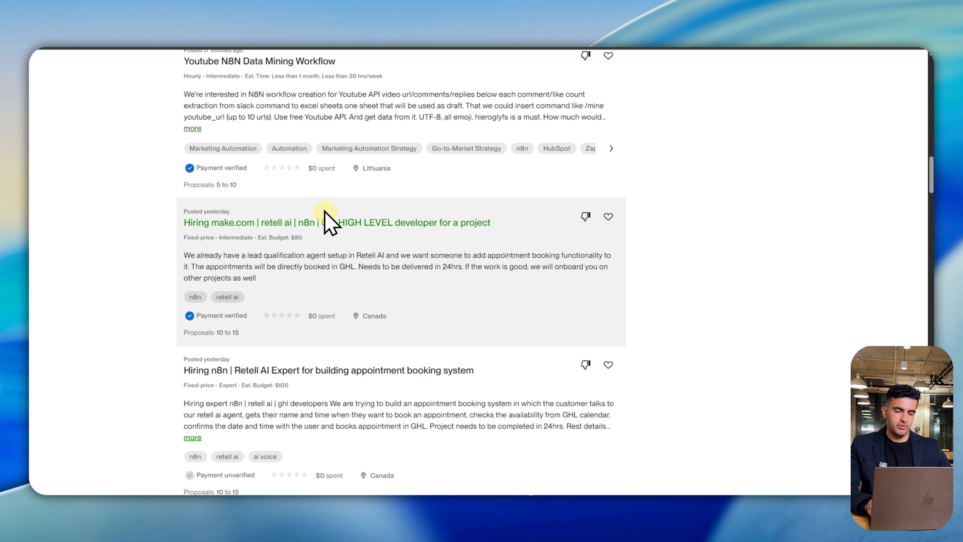
scroll(332, 223, down, 5)
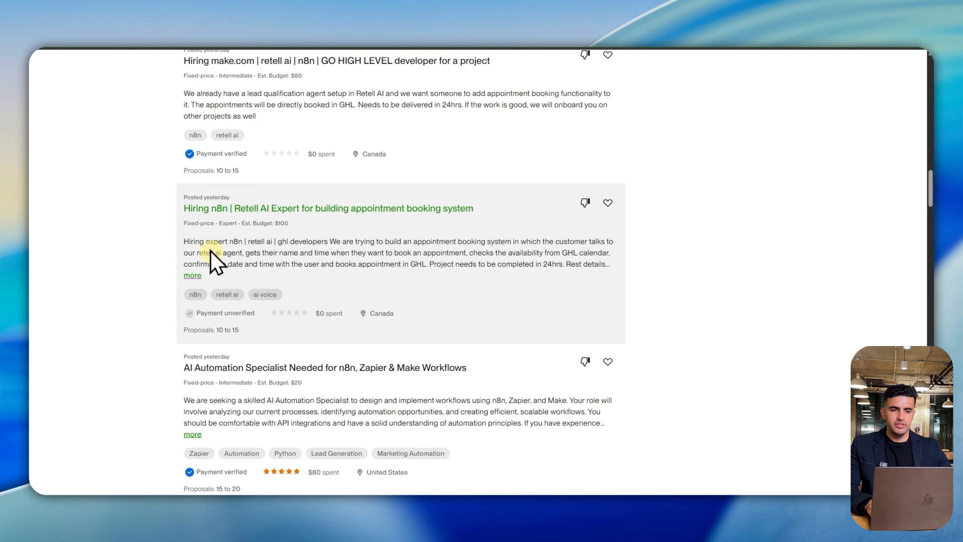
scroll(278, 339, down, 6)
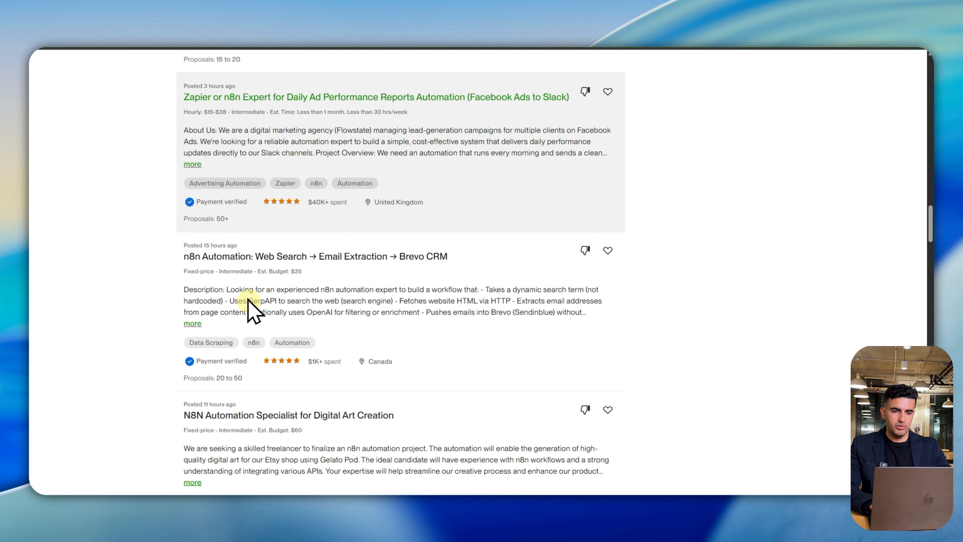
scroll(252, 309, down, 3)
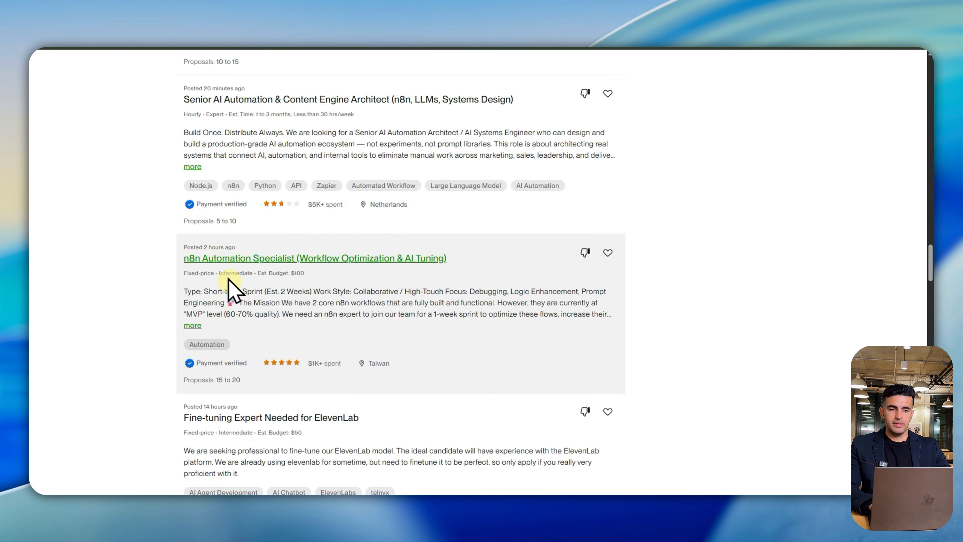
scroll(361, 250, up, 5)
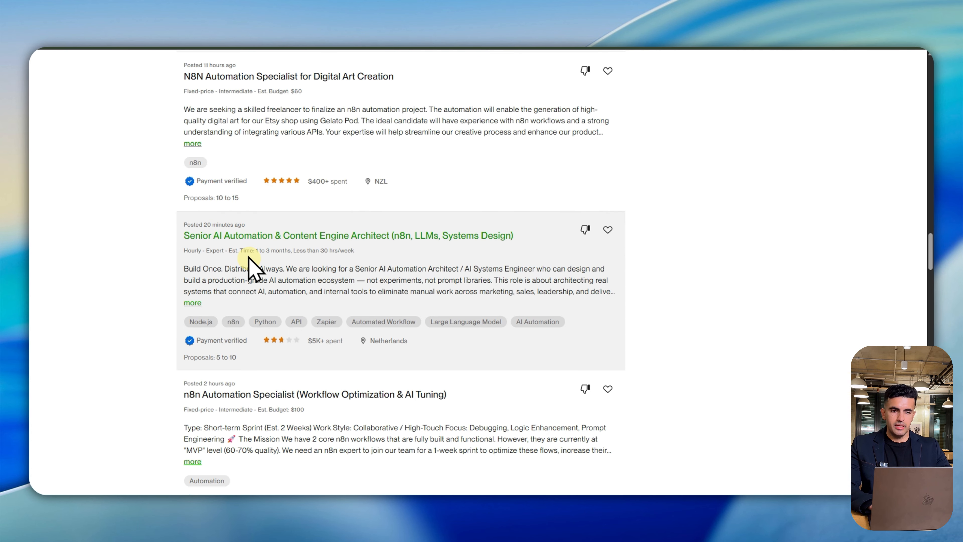
scroll(230, 368, down, 7)
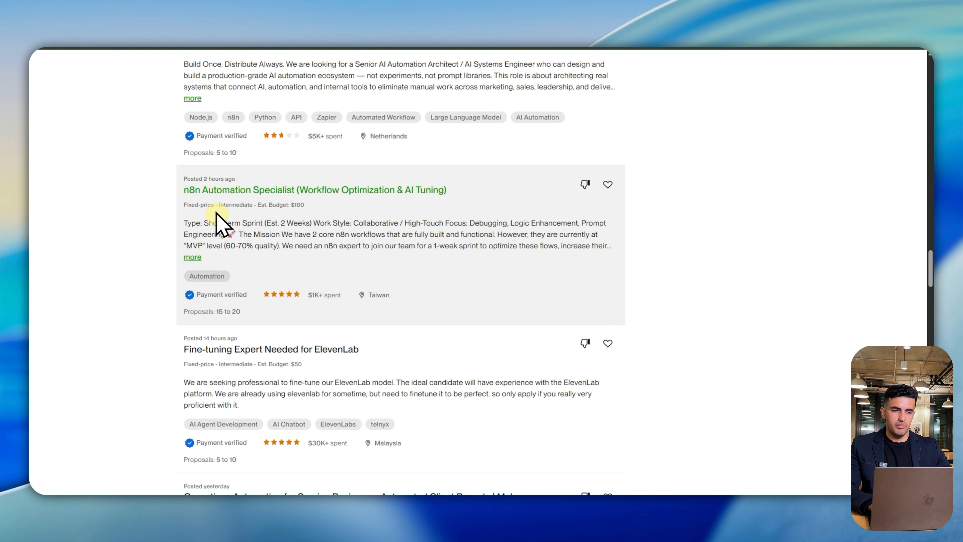
scroll(387, 252, down, 15)
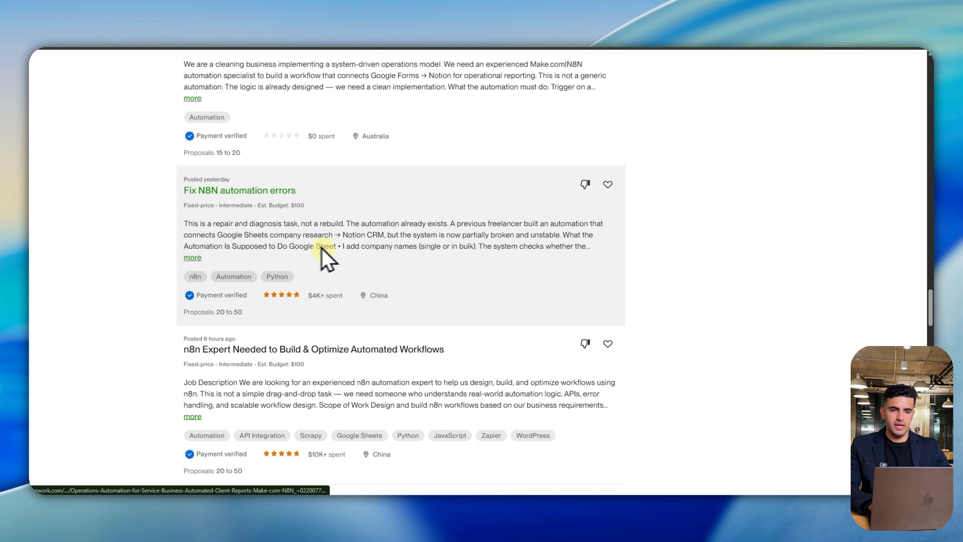
scroll(395, 311, down, 12)
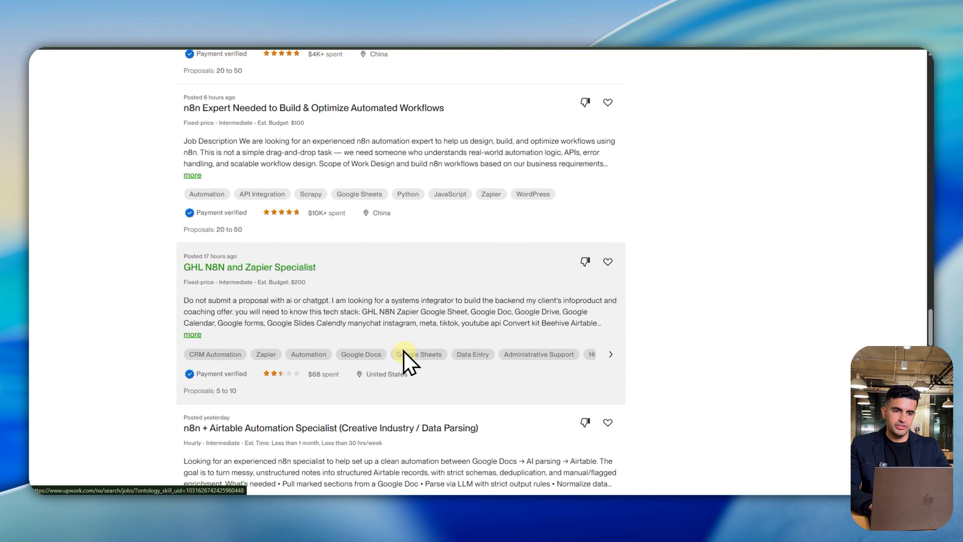
scroll(402, 353, down, 5)
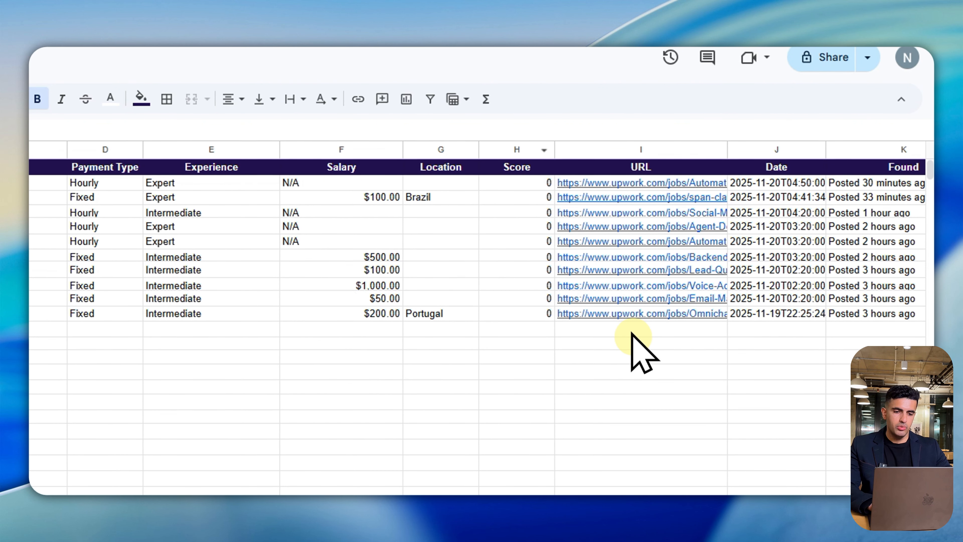
In Gmail, read the job alert for the AI Voice Agent Contractor position, including its description and posting time, and return to the inbox
mouse_move(646, 210)
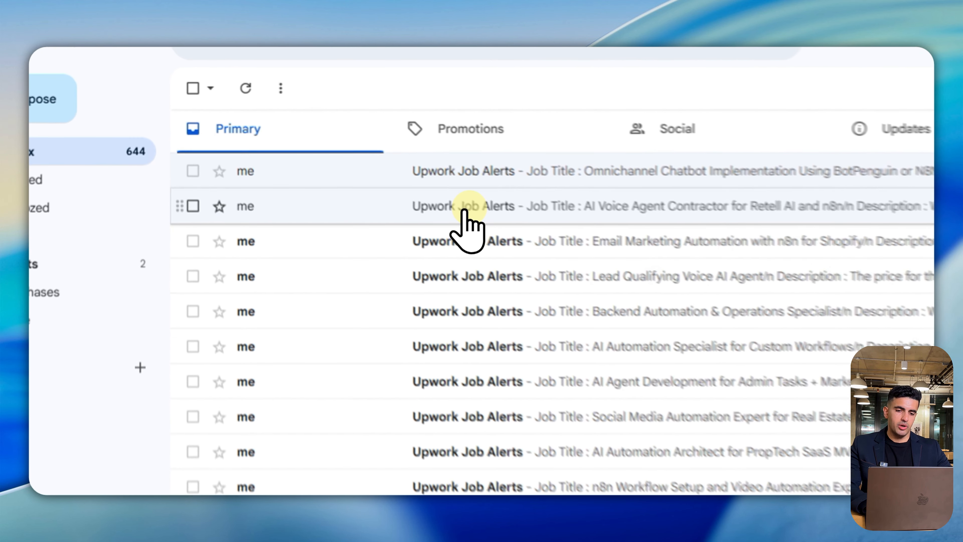
click(307, 154)
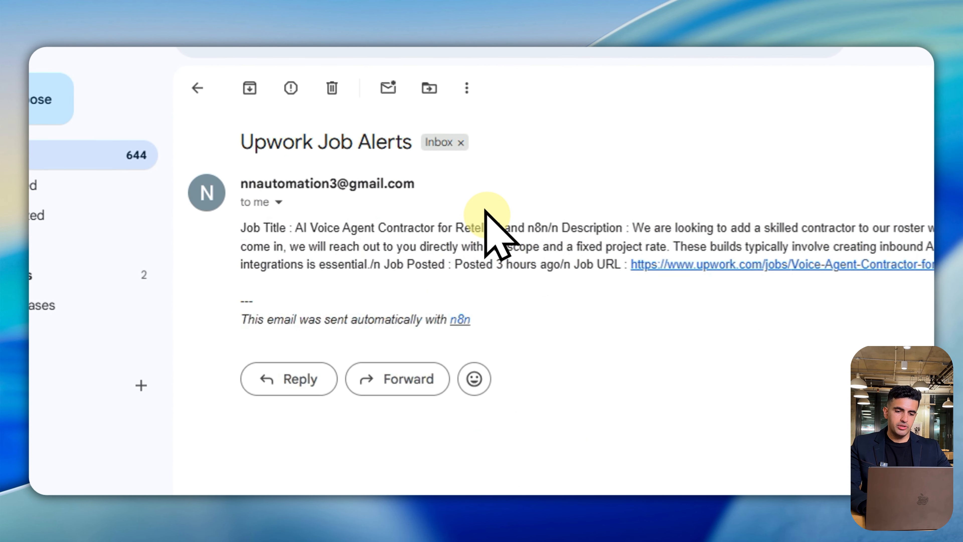
drag(288, 232, 463, 249)
drag(716, 235, 730, 235)
click(732, 235)
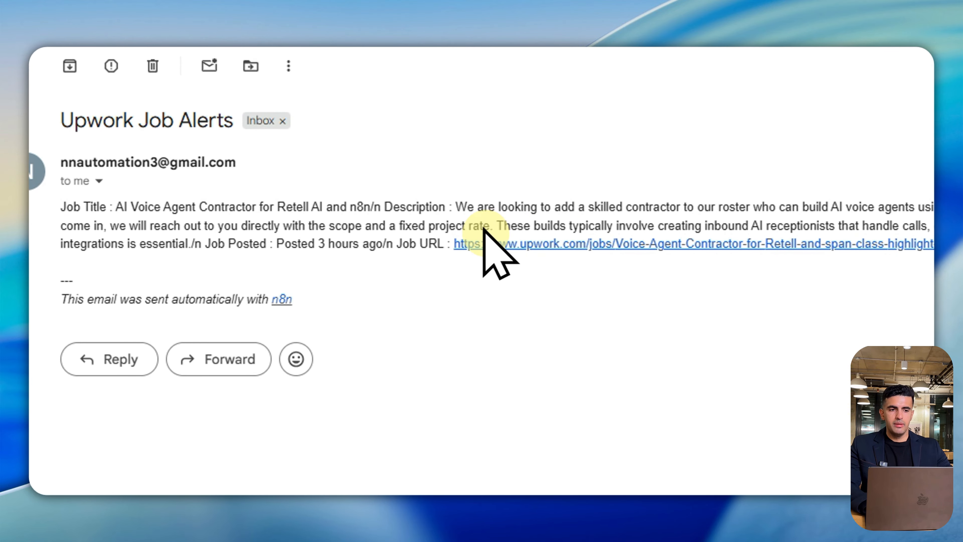
drag(270, 244, 424, 245)
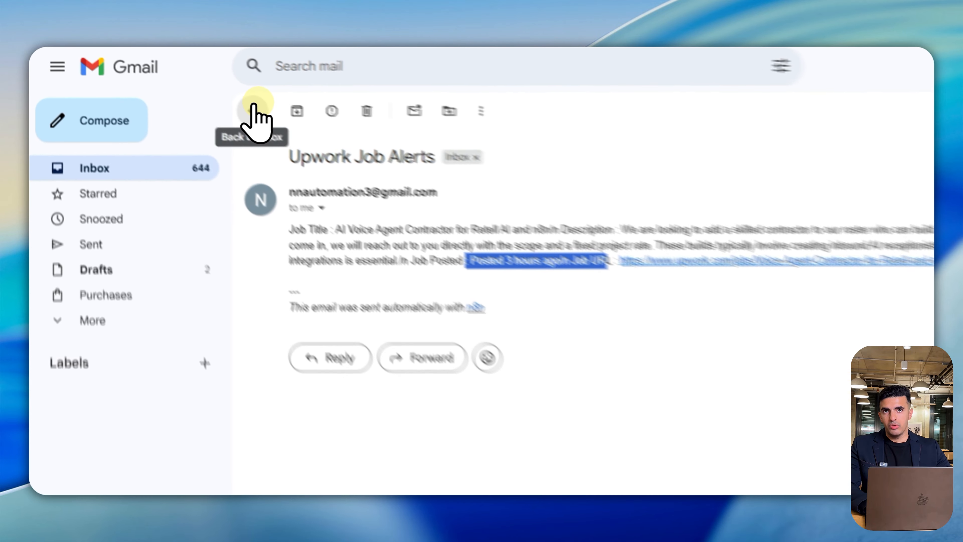
click(162, 91)
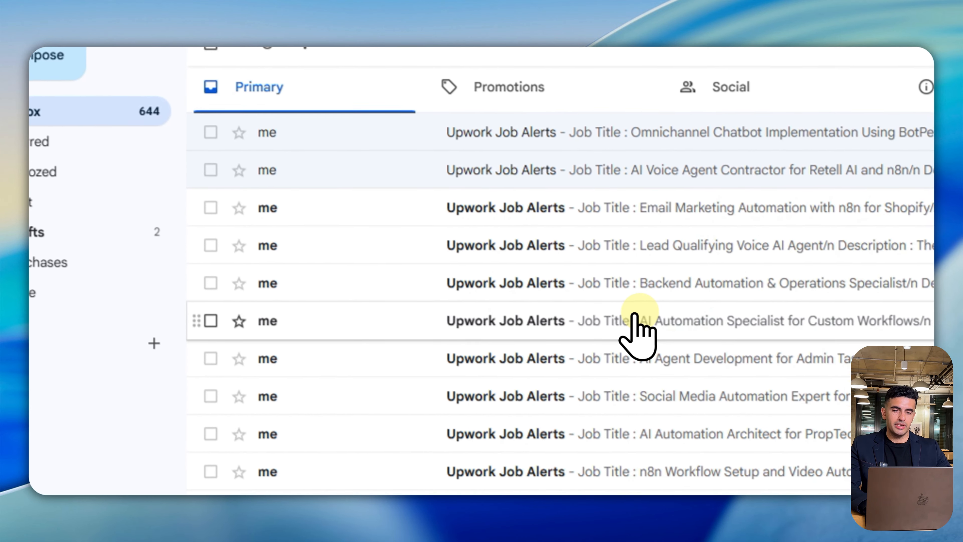
Review the job alert emails for AI Automation Specialist for Custom Workflows and Social Media Automation Expert for Real Estate, returning to the inbox
click(641, 372)
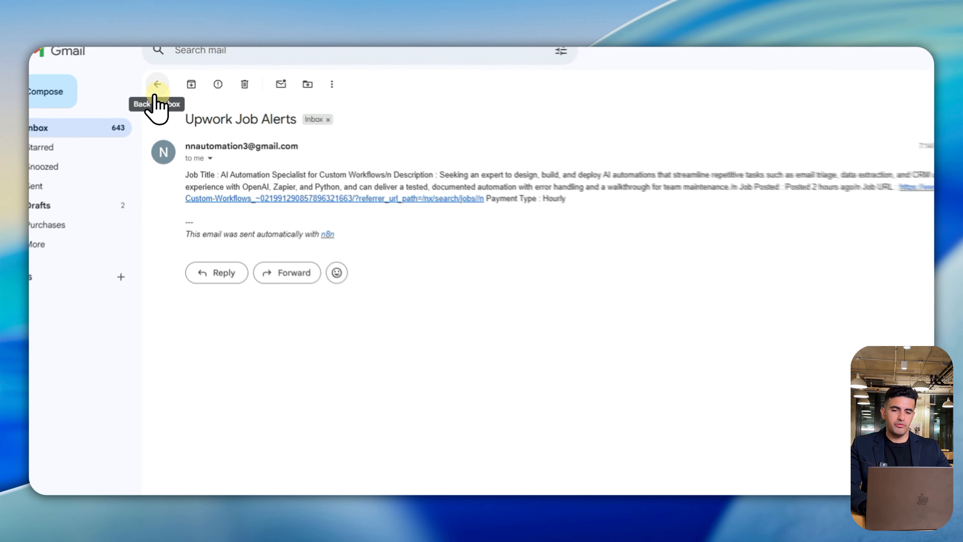
click(161, 91)
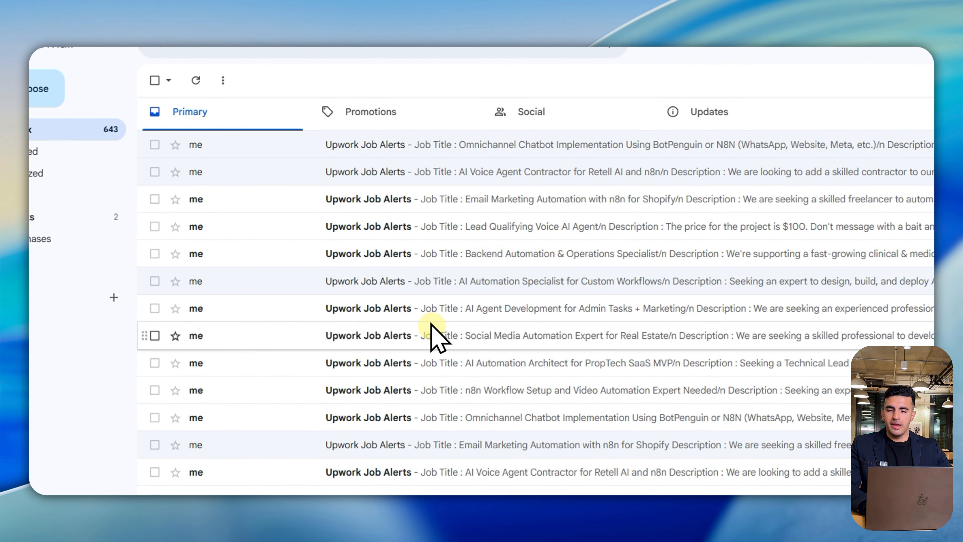
click(432, 324)
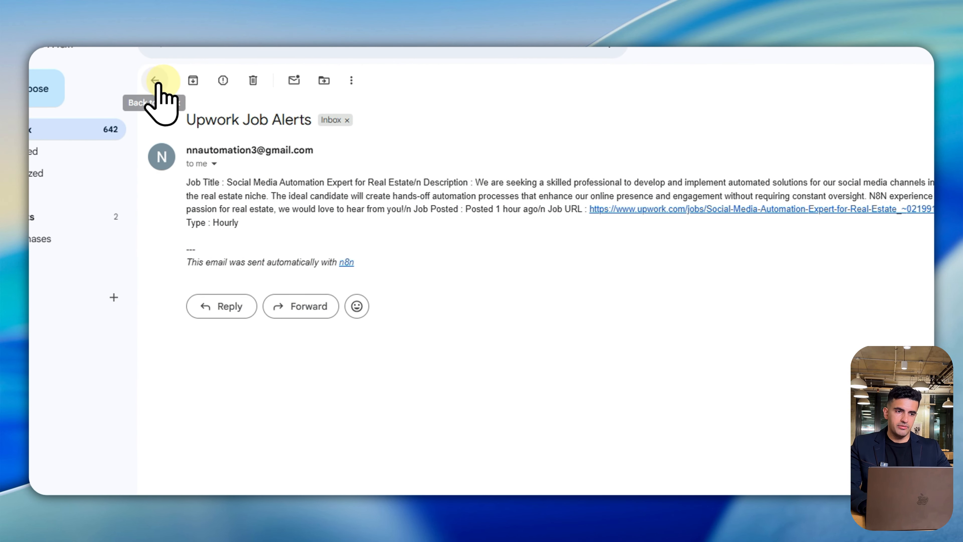
click(161, 91)
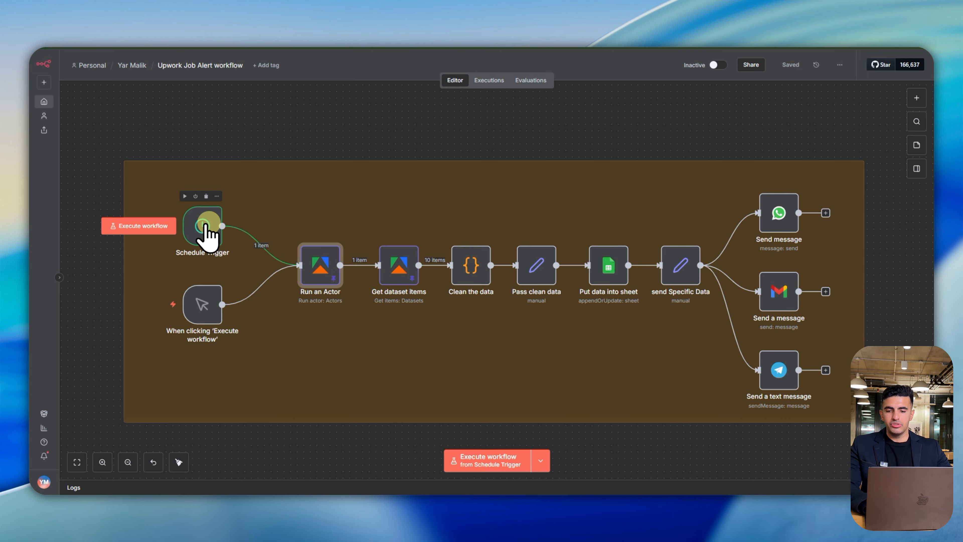
In the n8n workflow, open the Schedule Trigger node and set its trigger interval to Minutes
double_click(205, 227)
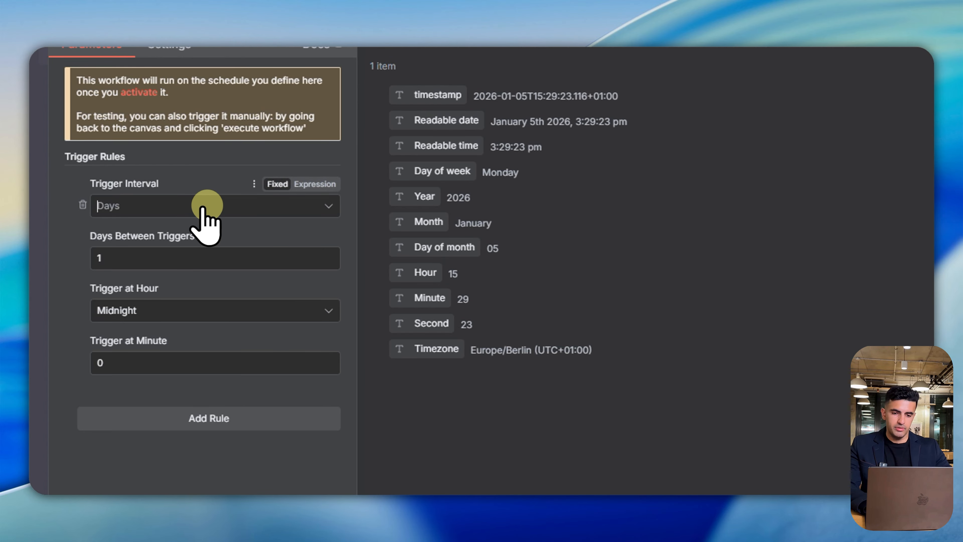
click(201, 213)
click(168, 274)
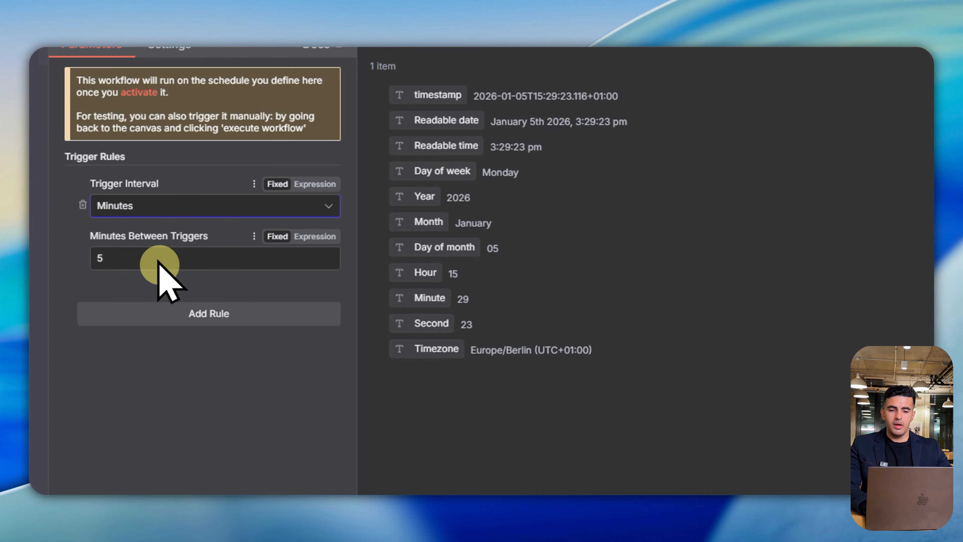
click(159, 209)
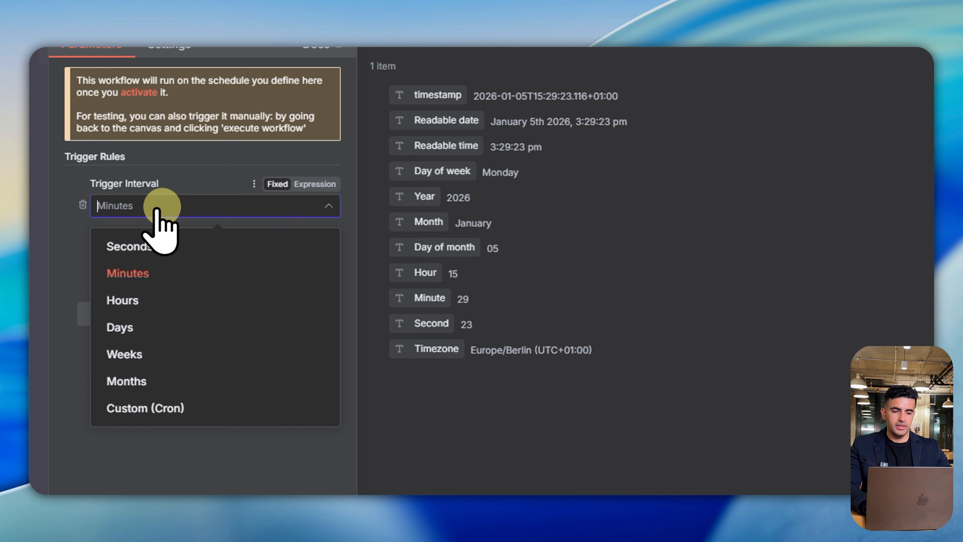
click(160, 209)
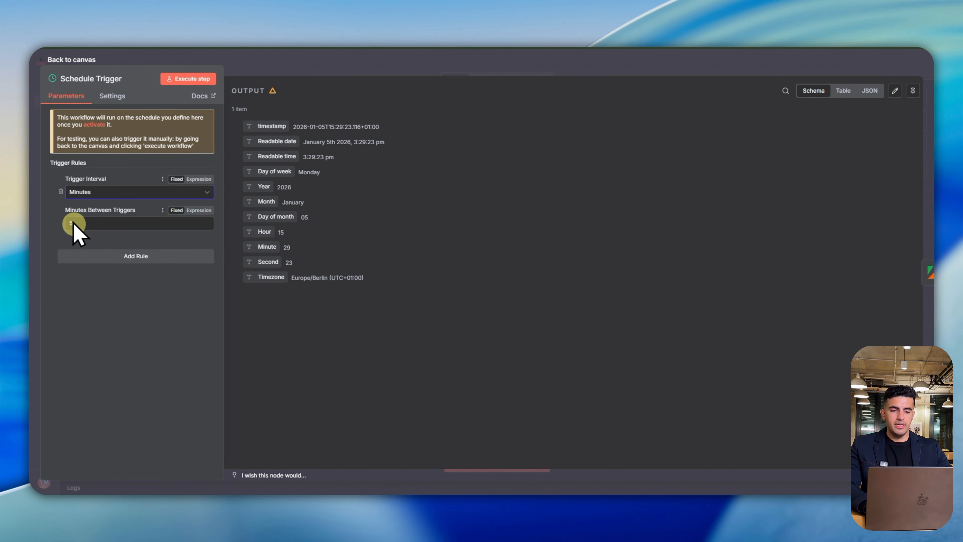
Switch the Schedule Trigger's interval to Days and back to Minutes
click(99, 199)
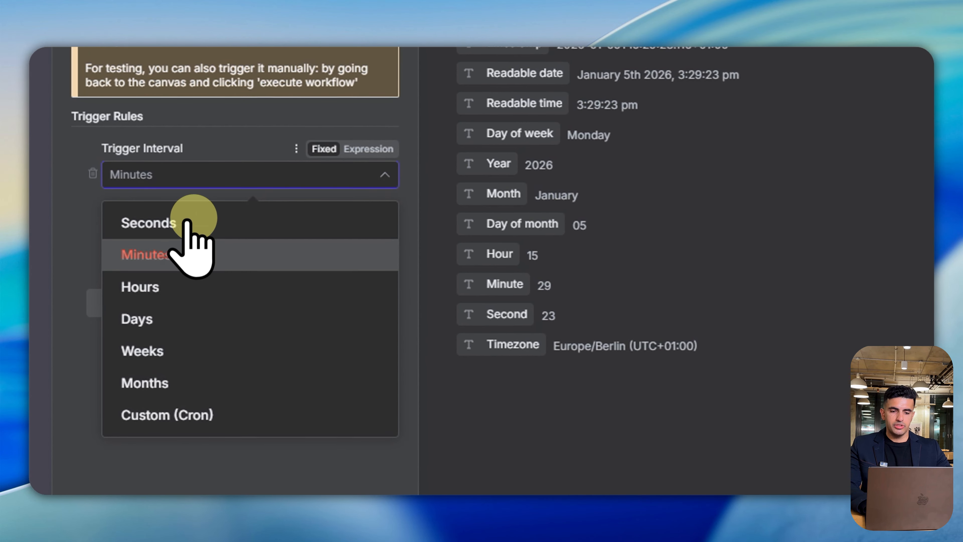
click(118, 319)
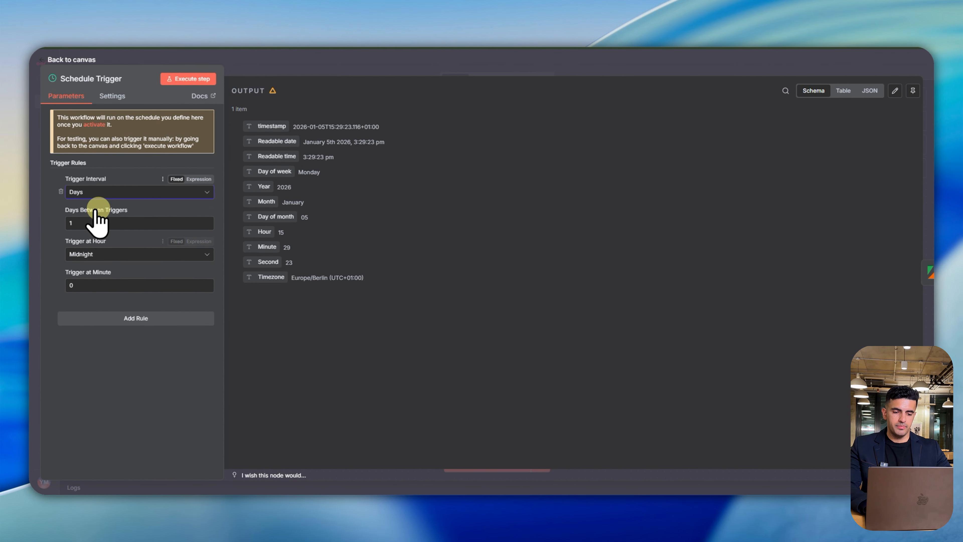
click(98, 192)
click(105, 231)
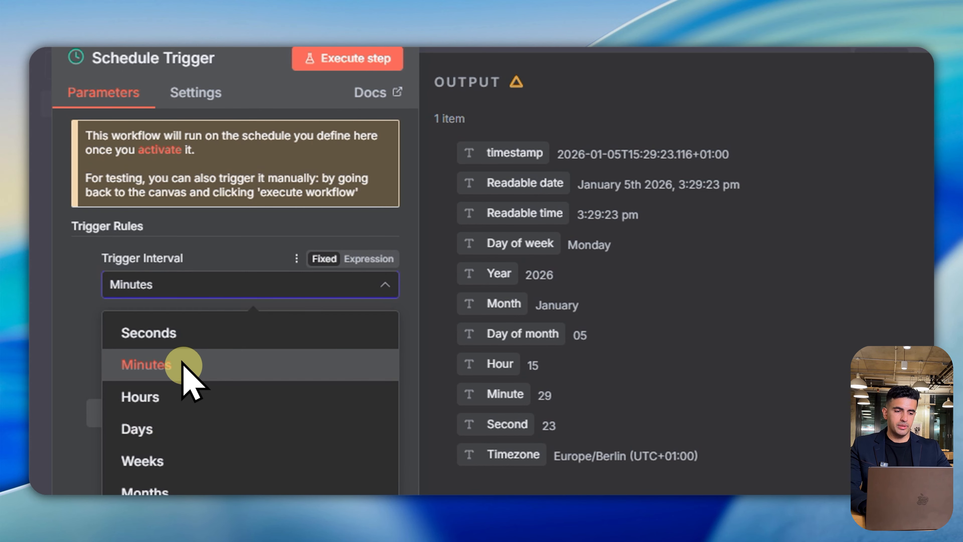
Keep the trigger interval at Minutes, execute the Schedule Trigger step and return to the canvas
click(183, 363)
click(346, 55)
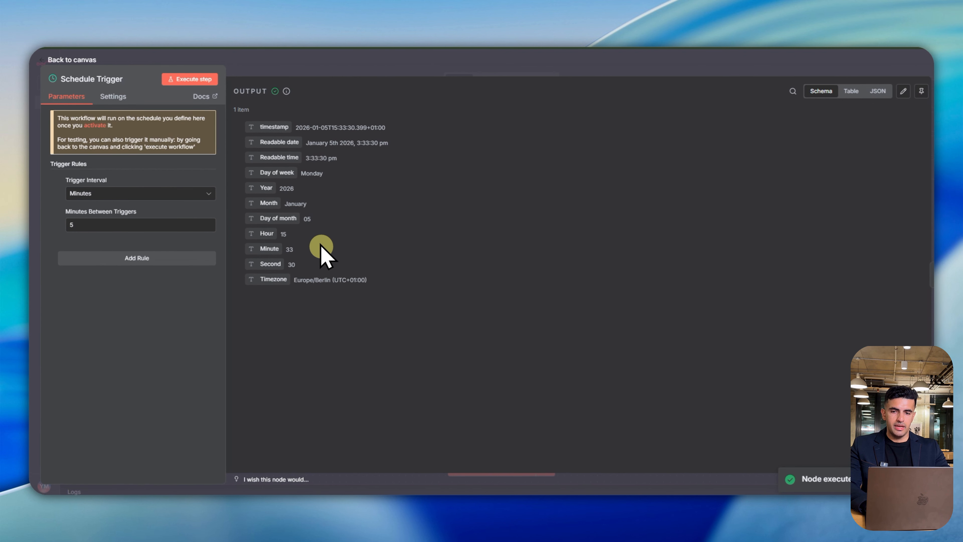
click(386, 62)
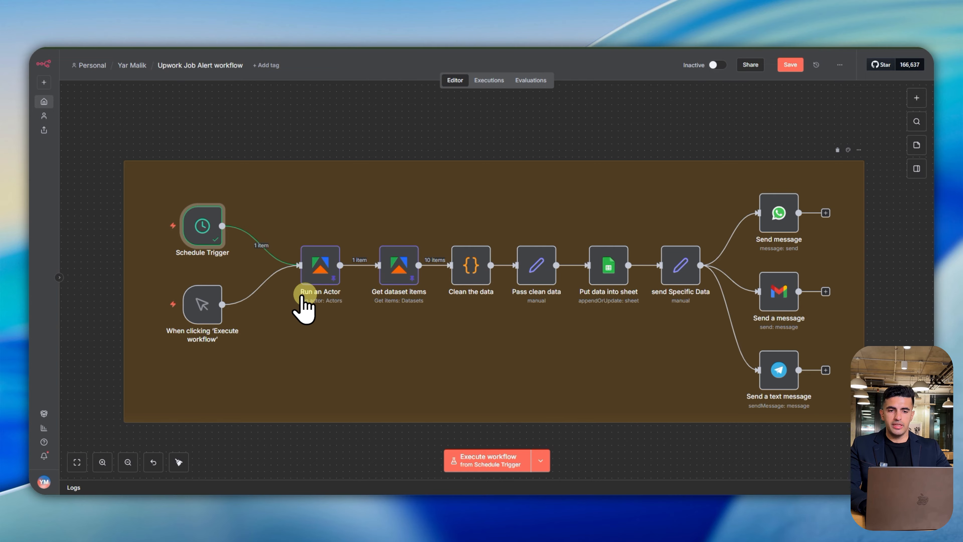
Open the Run an Actor node and examine the Upwork Job Scraper actor it relies on in Apify
click(315, 269)
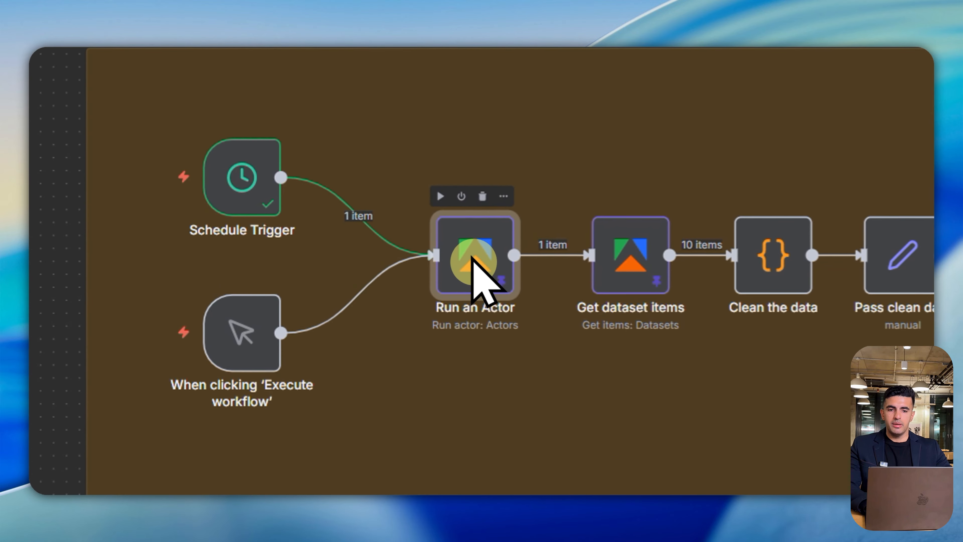
double_click(487, 244)
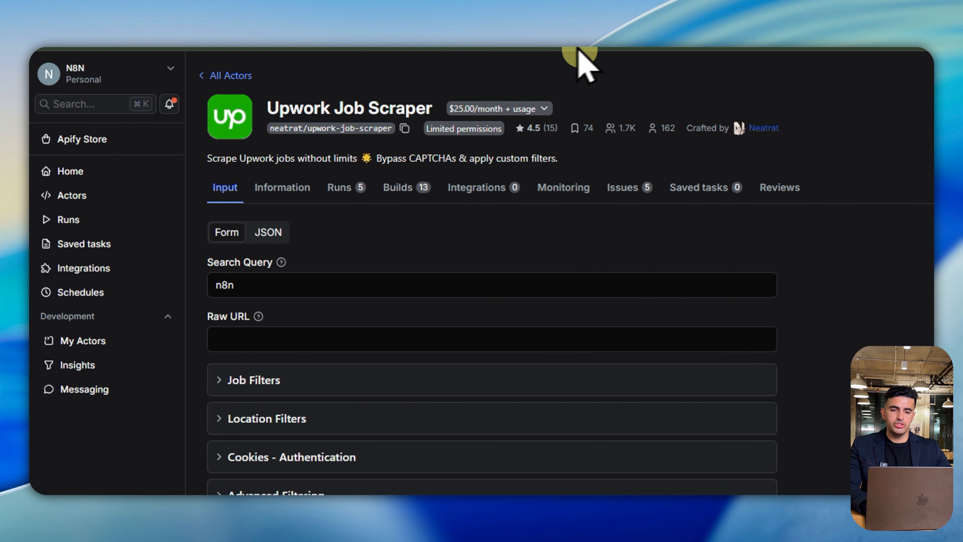
click(311, 110)
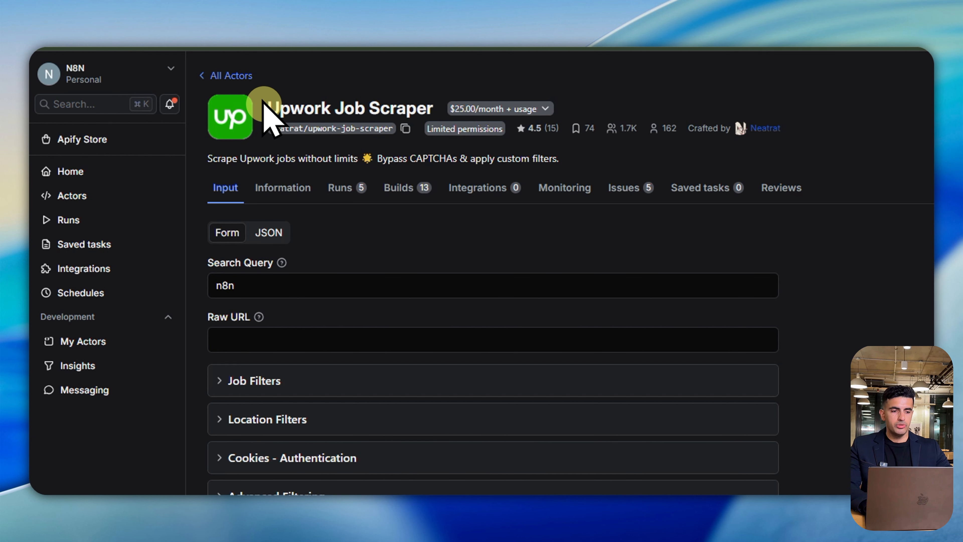
drag(265, 109, 430, 127)
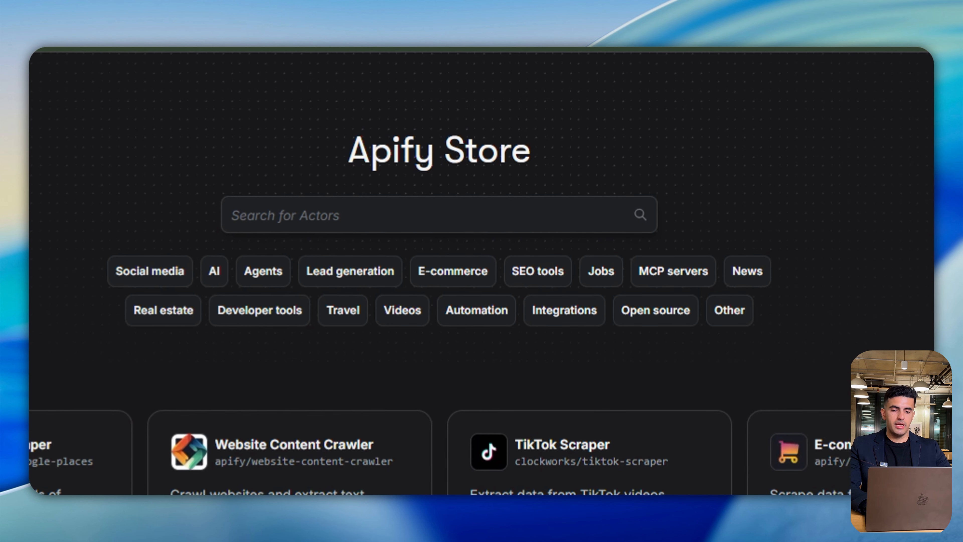
Search the Apify Store for "upwork" actors
click(373, 212)
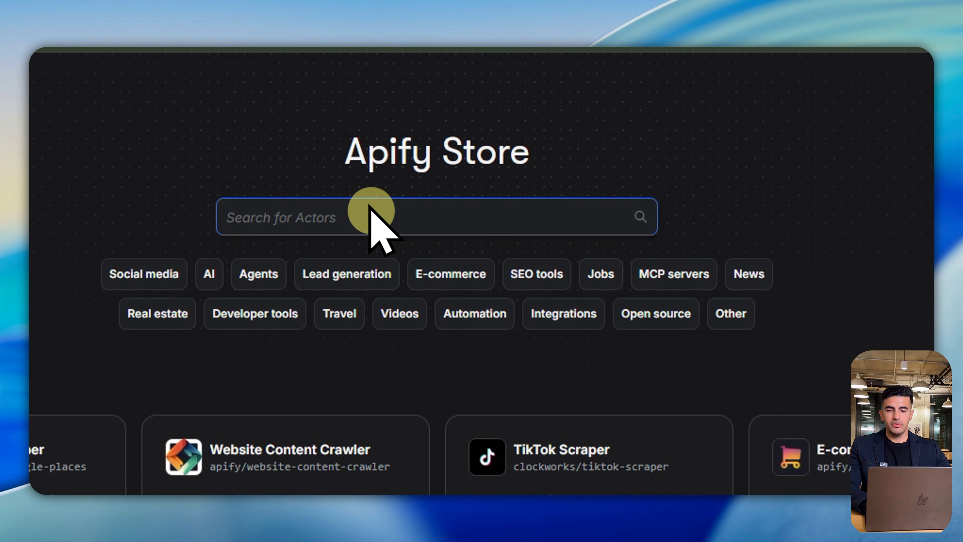
click(322, 208)
text(u)
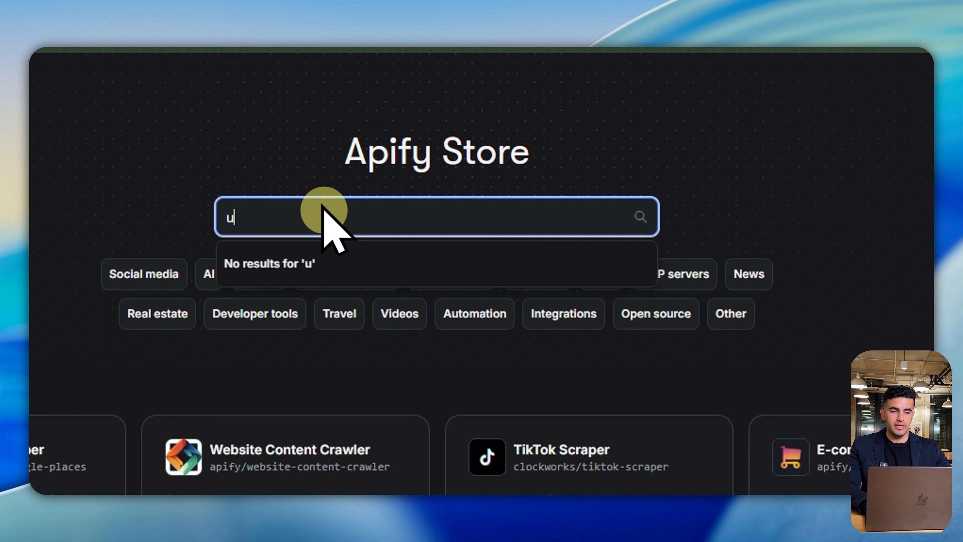
text(p)
text(wo)
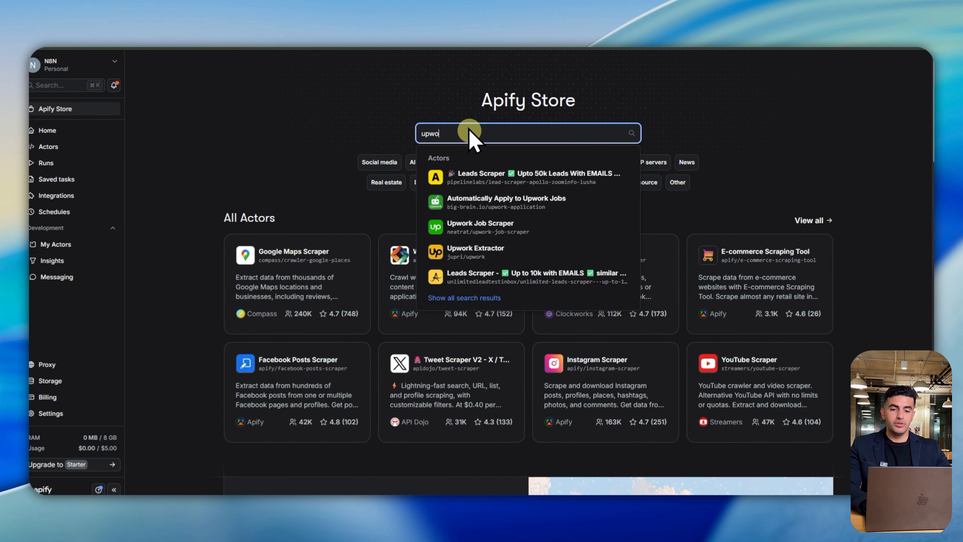
text(rk)
key(Return)
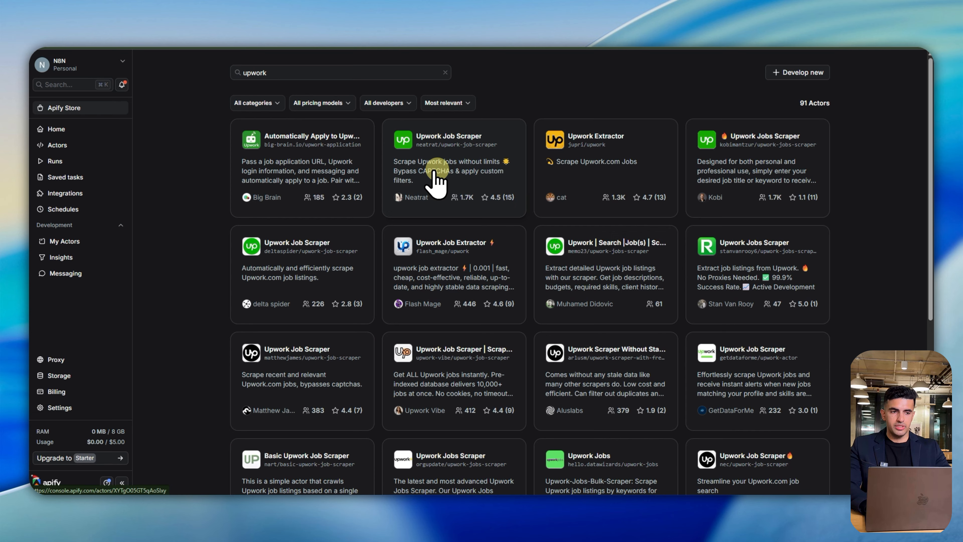
Open the neatrat/upwork-job-scraper actor from the store results and view its search query input and API clients
click(433, 164)
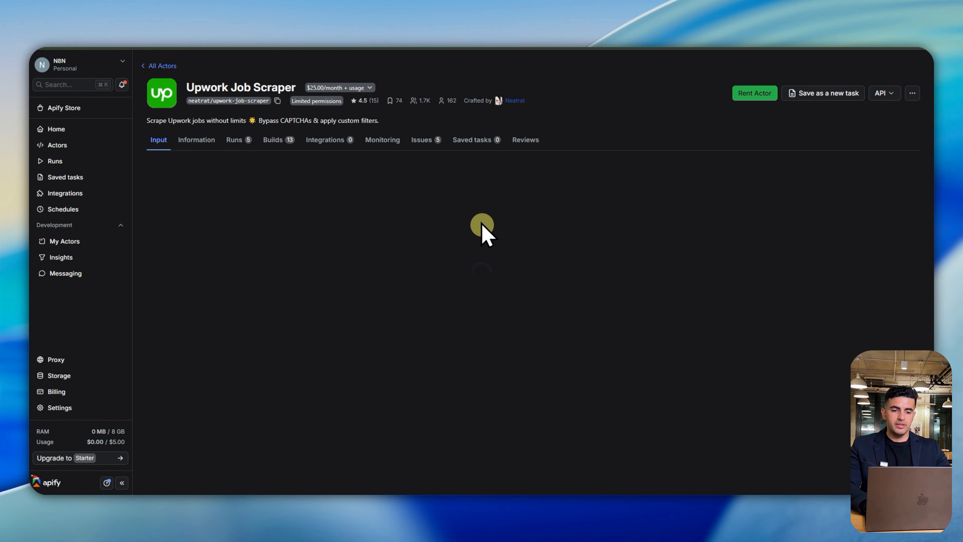
click(217, 209)
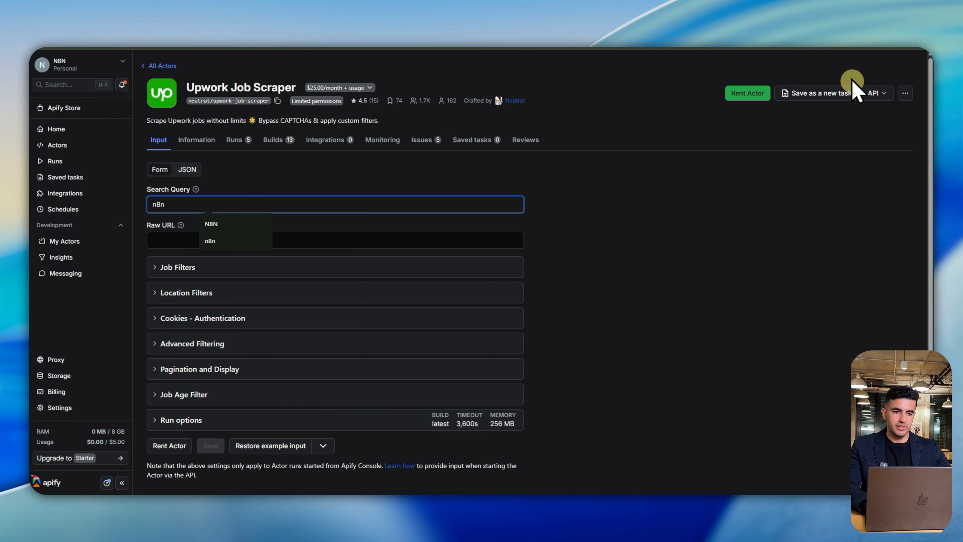
click(874, 95)
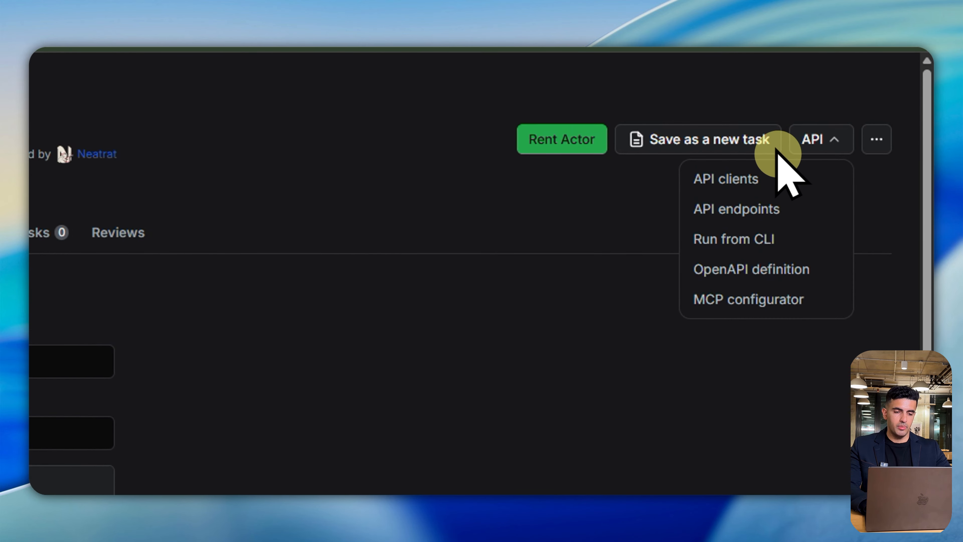
click(749, 179)
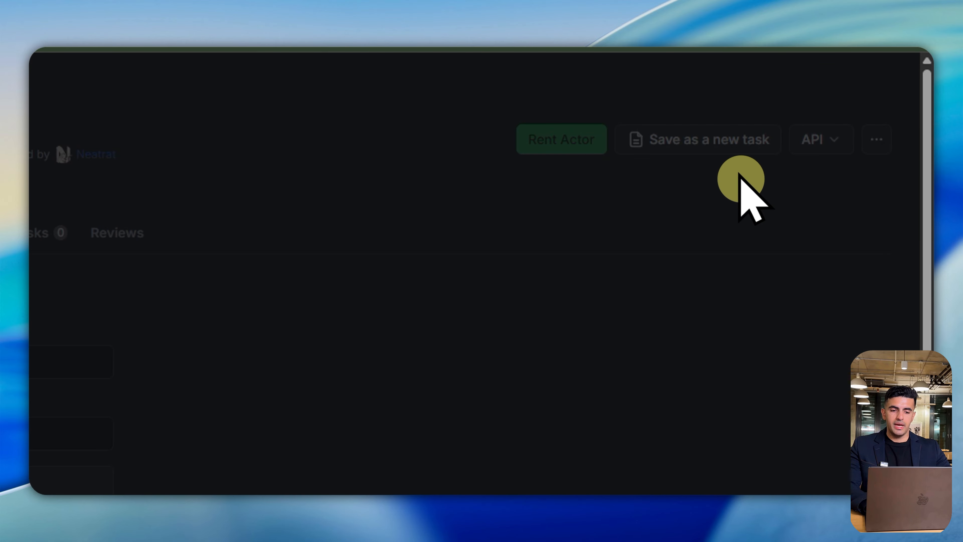
click(379, 239)
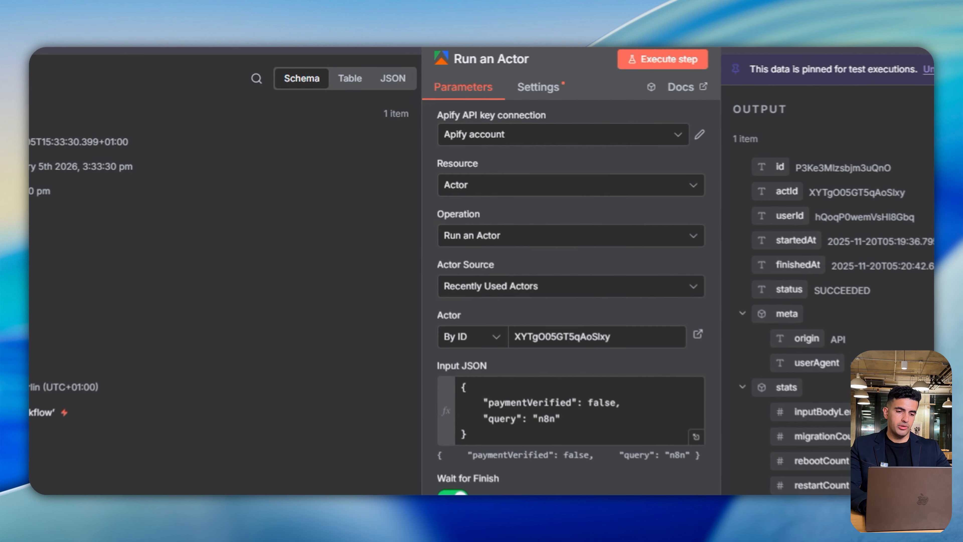
Check the Run an Actor node's Apify account connection and input against the Upwork Job Scraper page in Apify
click(710, 136)
click(352, 50)
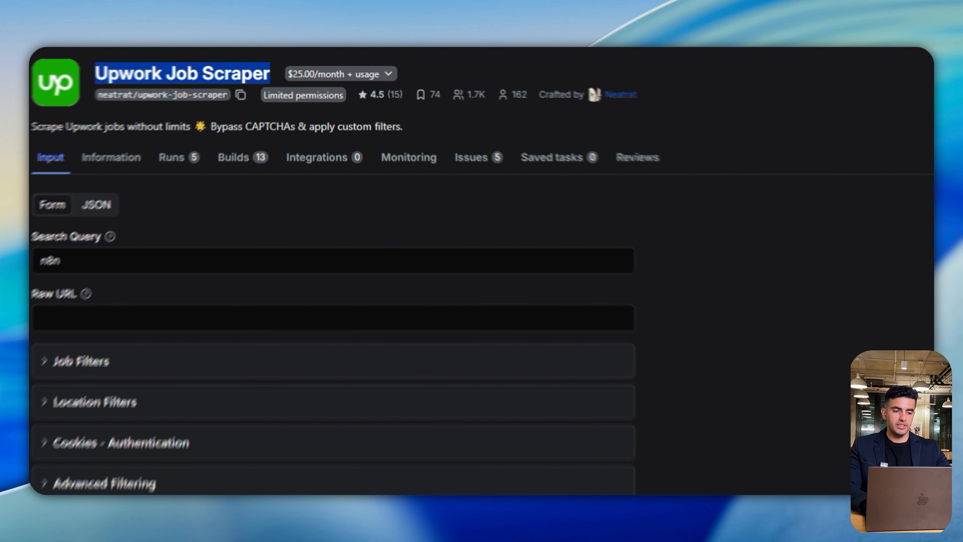
click(222, 48)
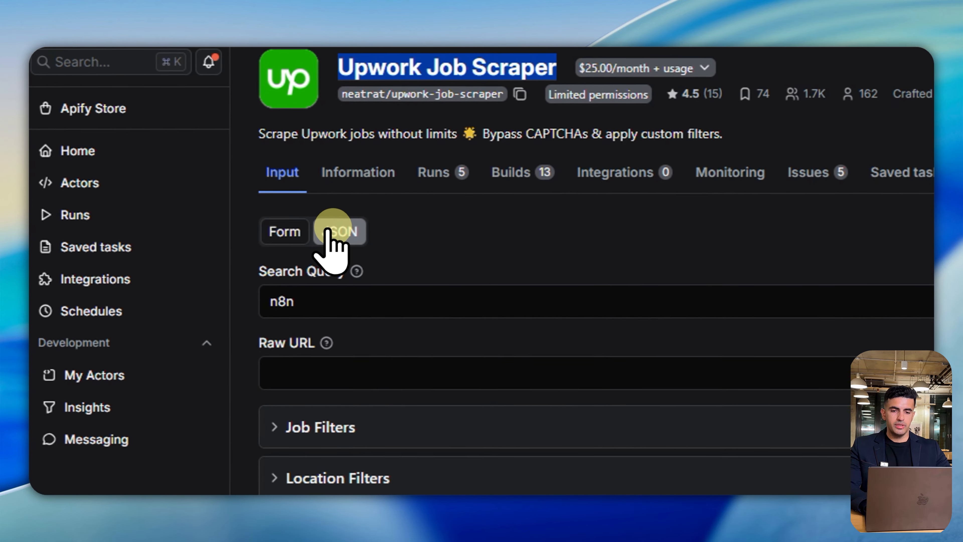
click(270, 247)
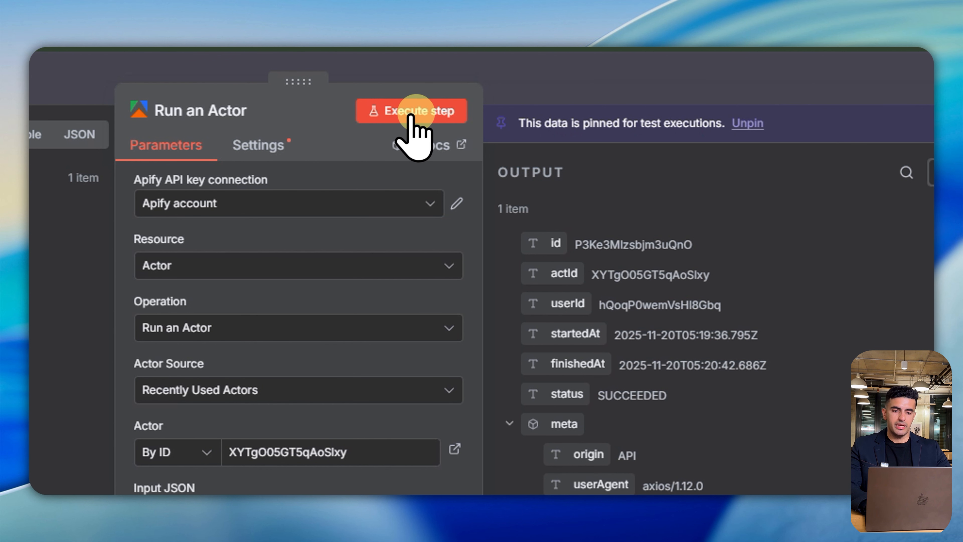
Try executing the Run an Actor step but keep its pinned data, examine its output fields and return to the canvas
click(414, 113)
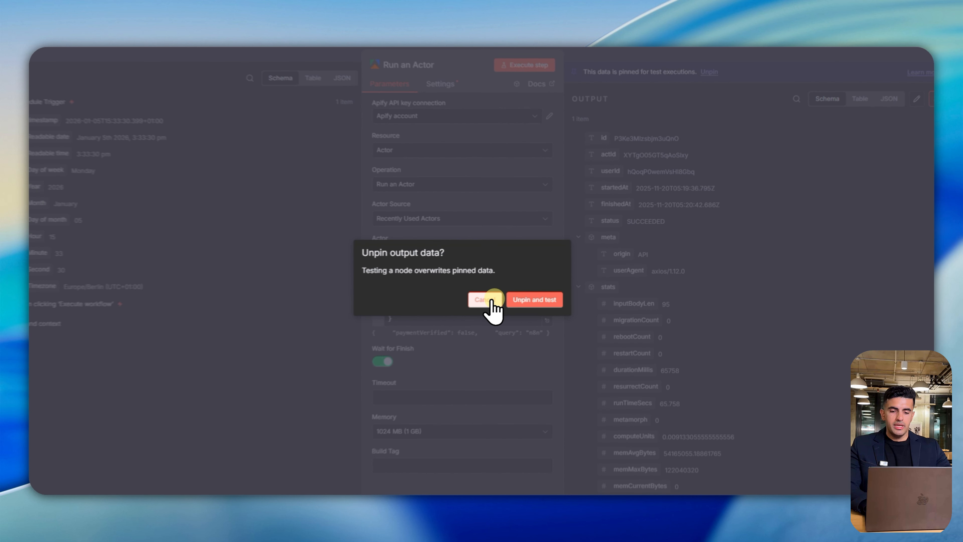
click(491, 301)
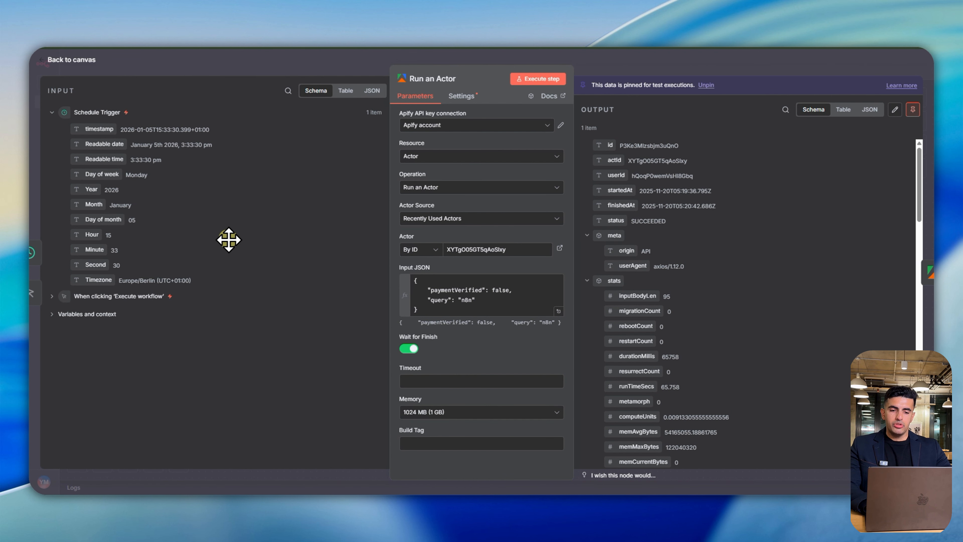
scroll(688, 297, down, 5)
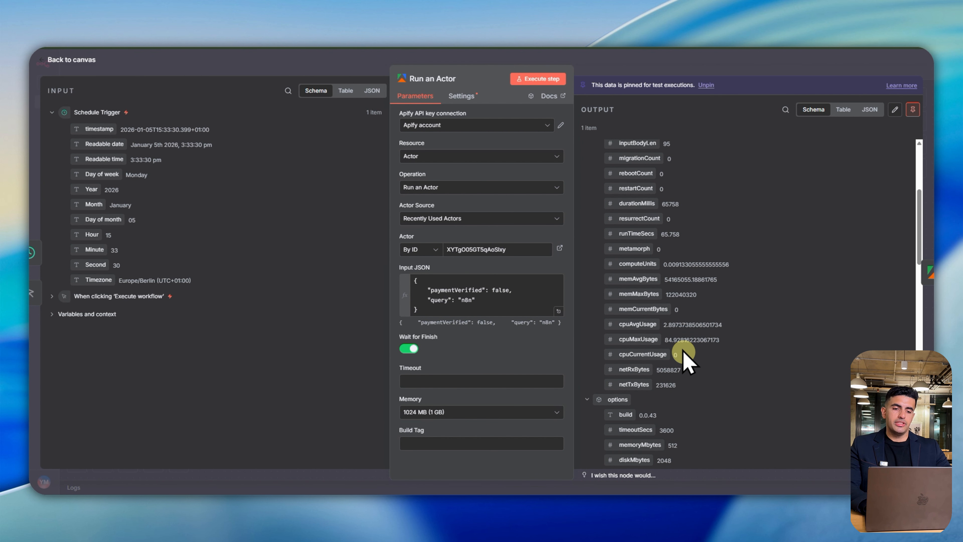
scroll(685, 358, down, 6)
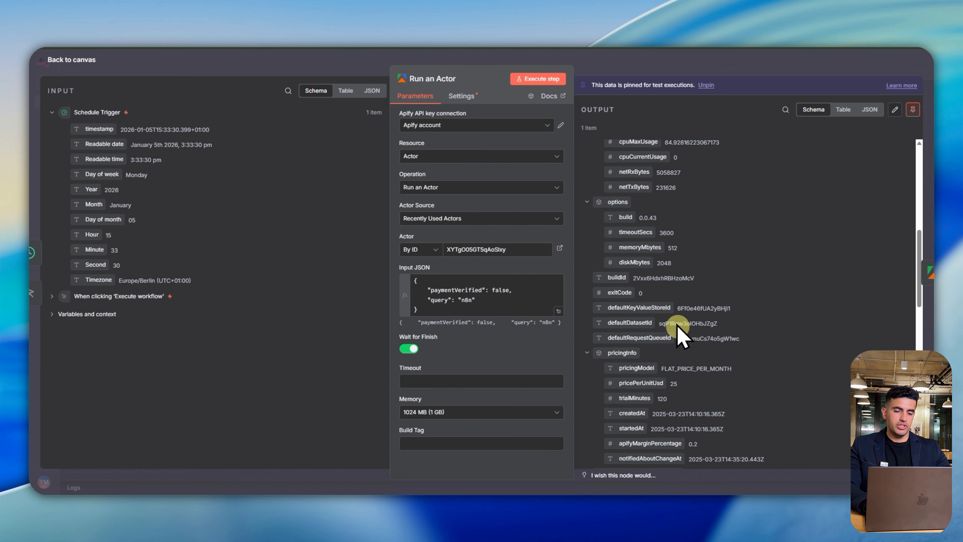
scroll(668, 330, down, 7)
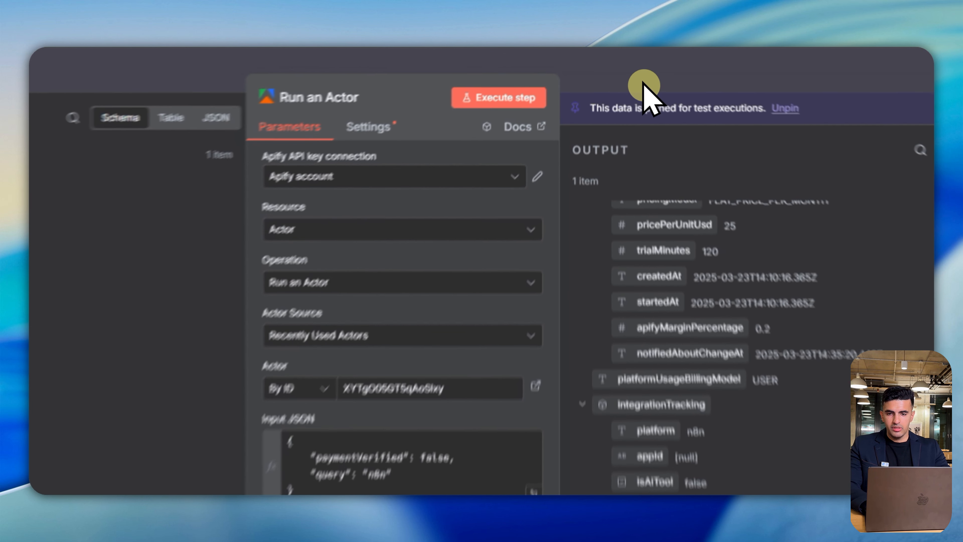
click(618, 71)
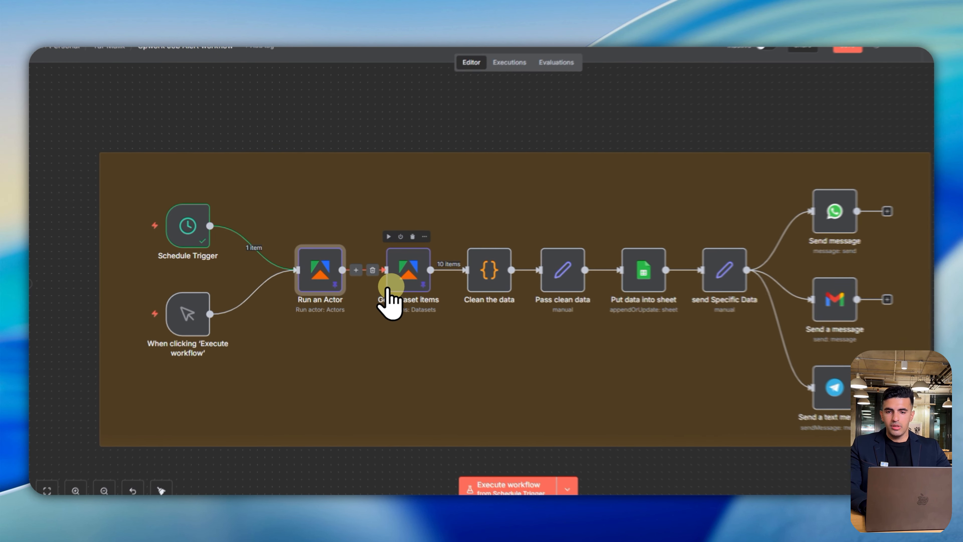
Open the Get dataset items node and examine how its Get Items operation takes the Dataset ID from the actor's defaultDatasetId field
click(393, 286)
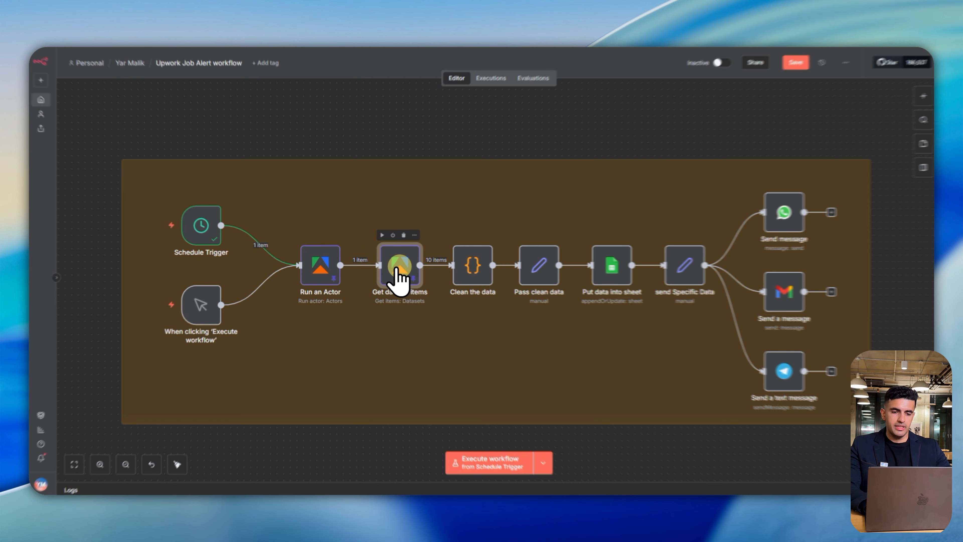
double_click(480, 248)
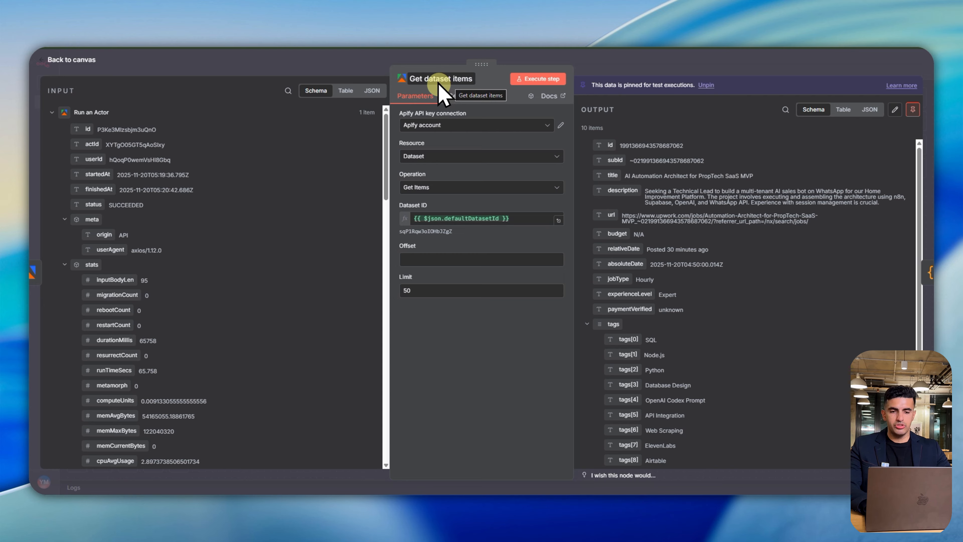
scroll(112, 334, down, 5)
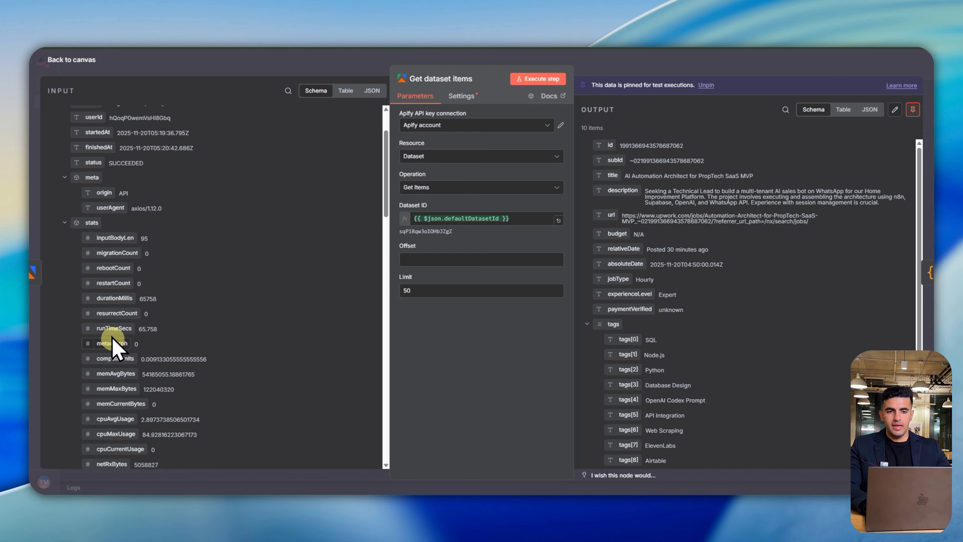
scroll(114, 346, down, 10)
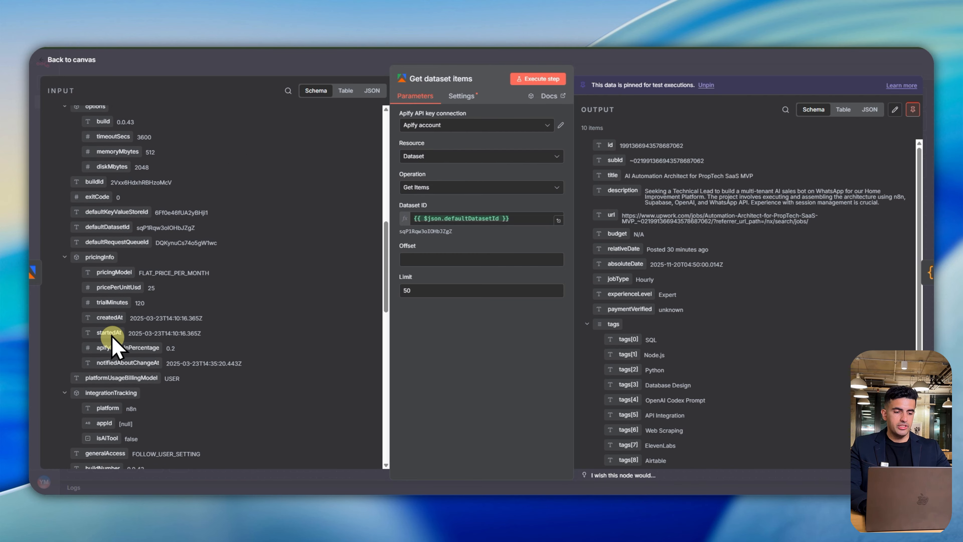
scroll(110, 201, up, 2)
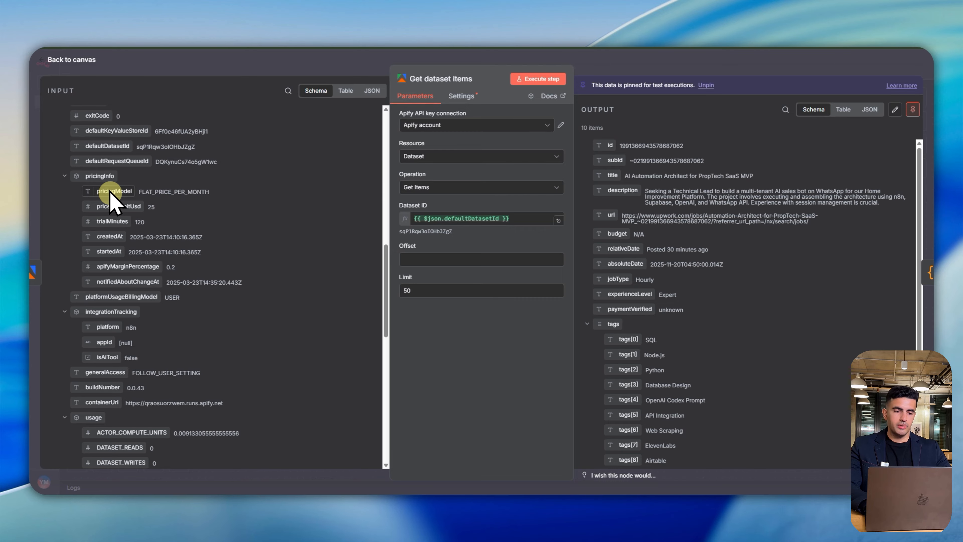
scroll(110, 191, up, 1)
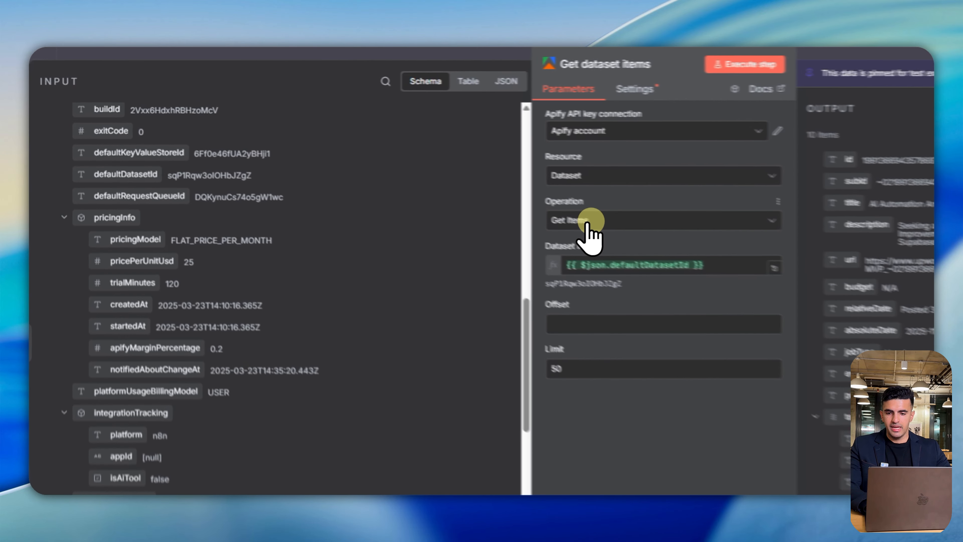
click(434, 184)
click(430, 192)
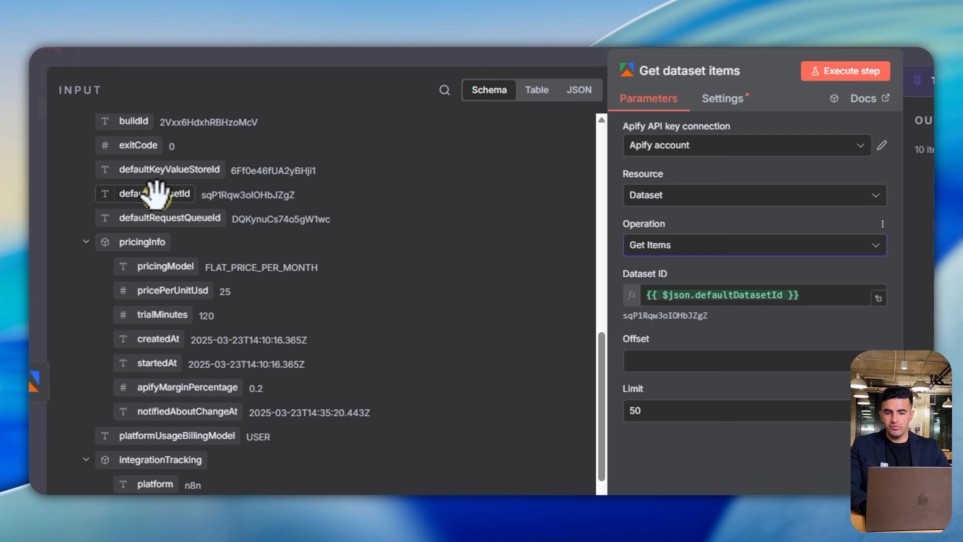
mouse_move(156, 193)
mouse_down()
mouse_move(618, 263)
mouse_move(382, 215)
mouse_move(144, 205)
mouse_move(159, 198)
mouse_up()
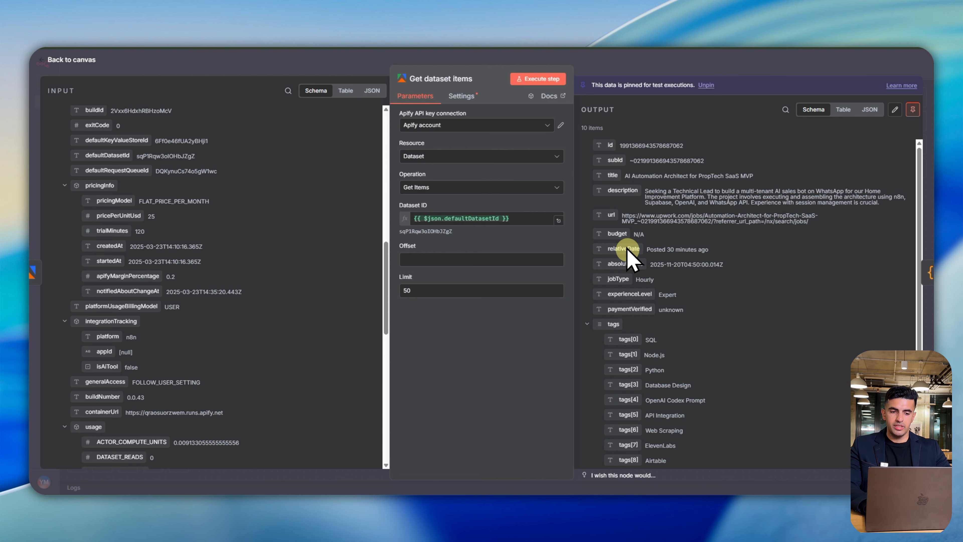
Review the scraped job fields in the Get dataset items output and return to the canvas
scroll(630, 321, down, 3)
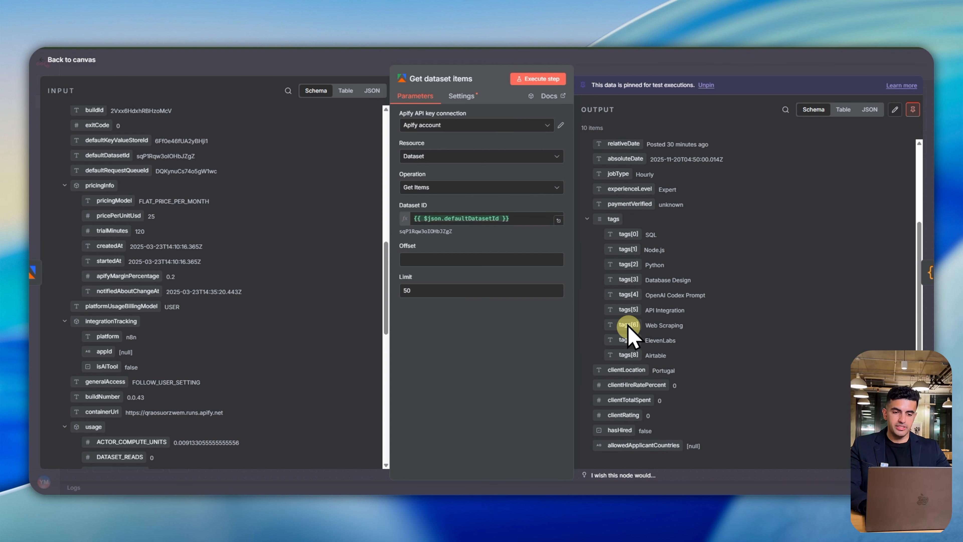
scroll(632, 329, up, 3)
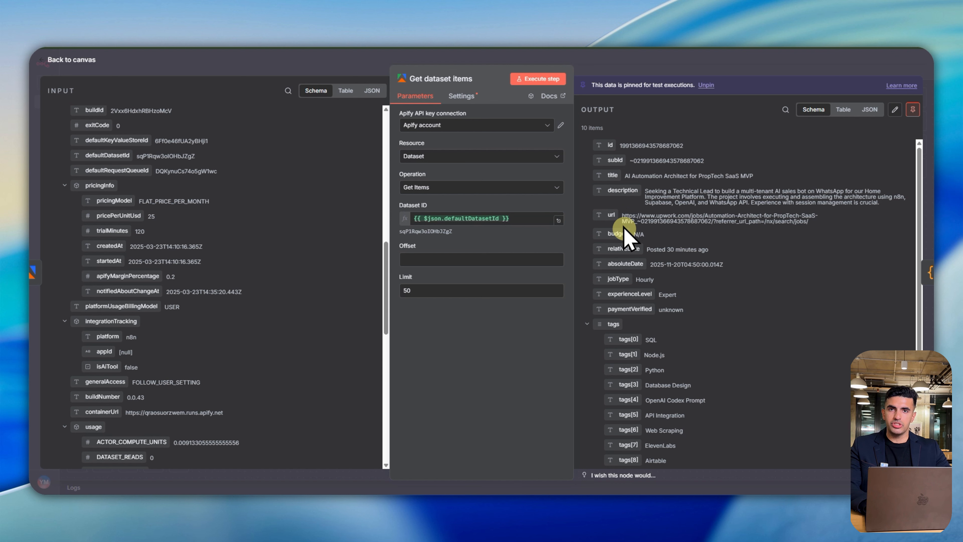
scroll(637, 284, down, 3)
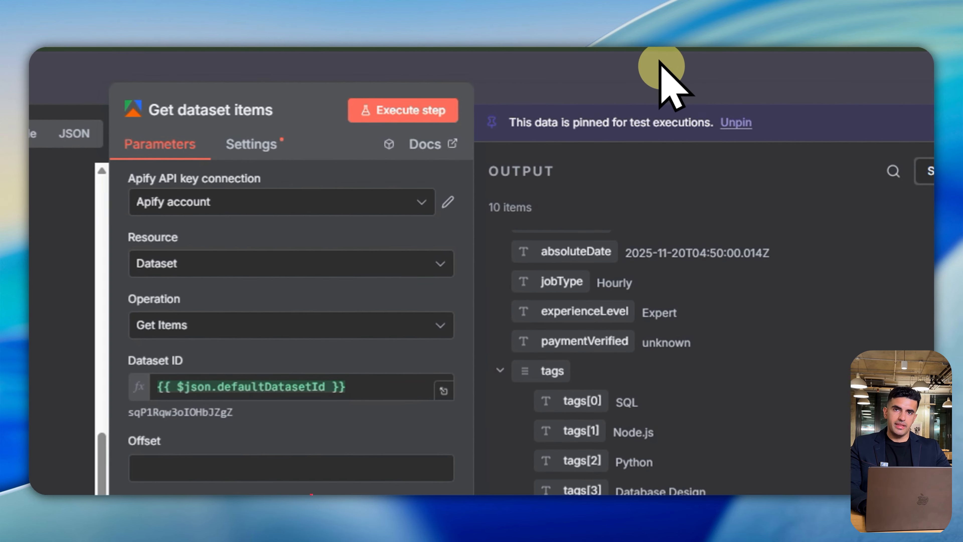
click(669, 65)
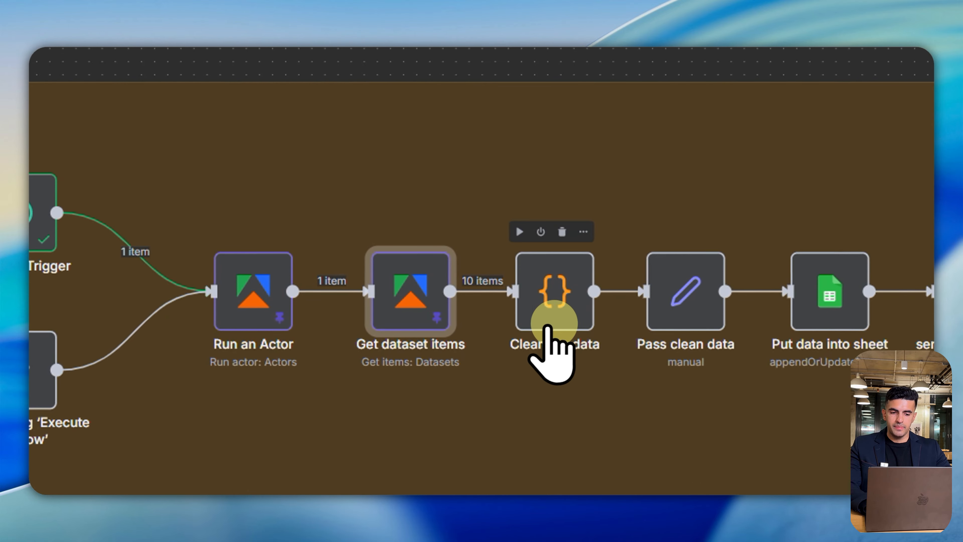
Open the Clean the data node and read through its JavaScript from the input section to the added results
click(565, 300)
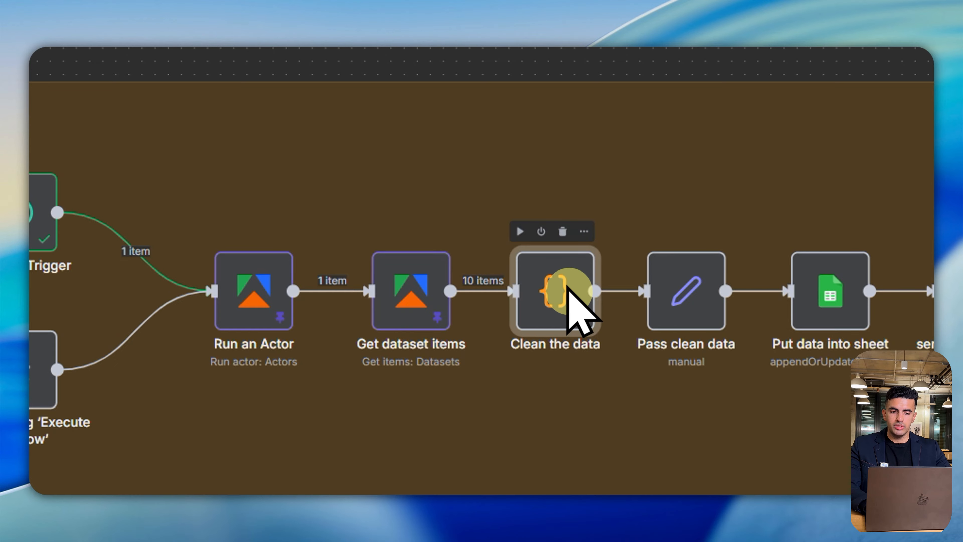
double_click(568, 288)
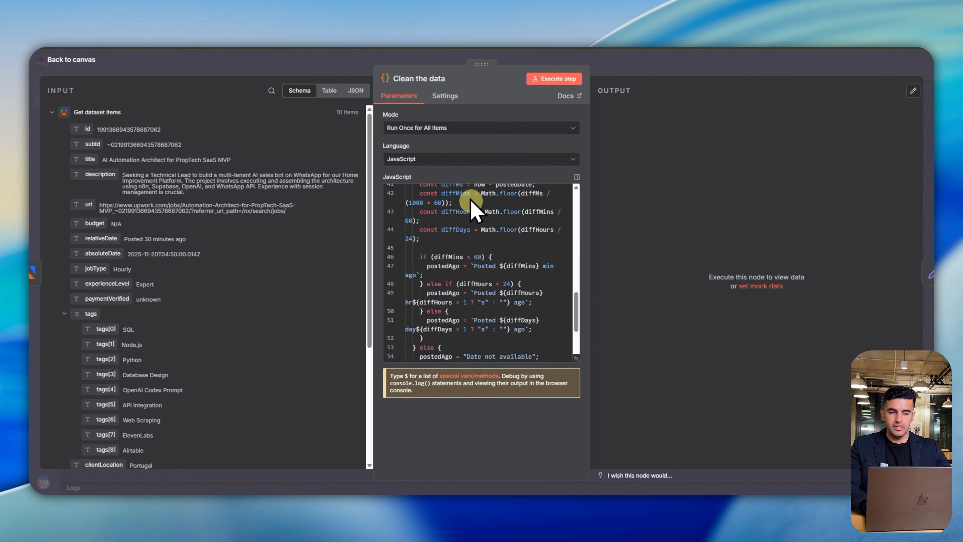
scroll(471, 202, up, 5)
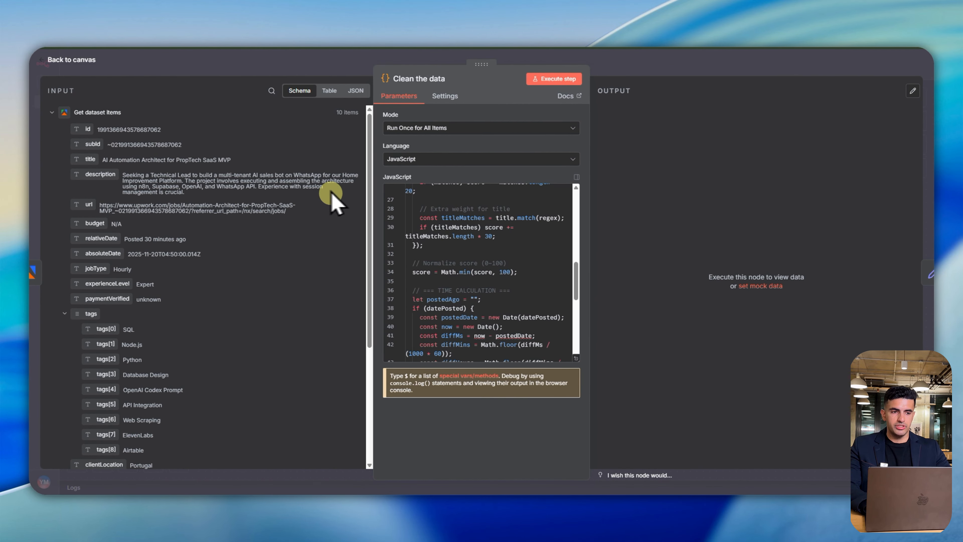
scroll(471, 249, up, 8)
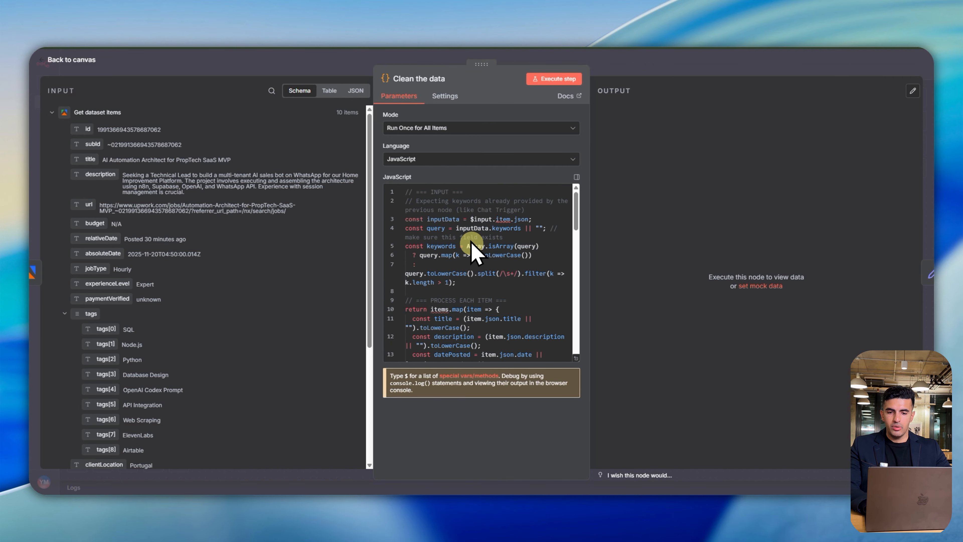
scroll(474, 249, down, 15)
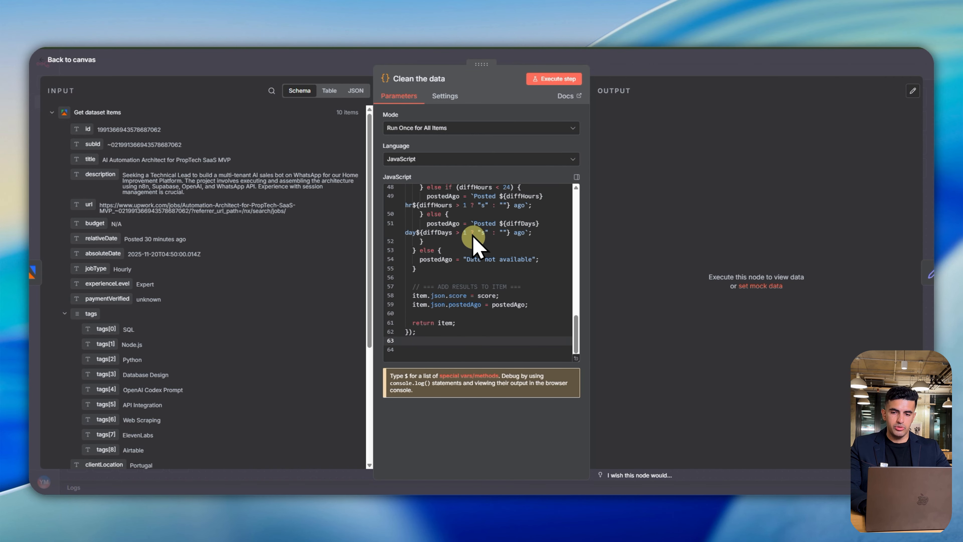
Execute the Clean the data step and inspect its output with the tags list collapsed
click(546, 80)
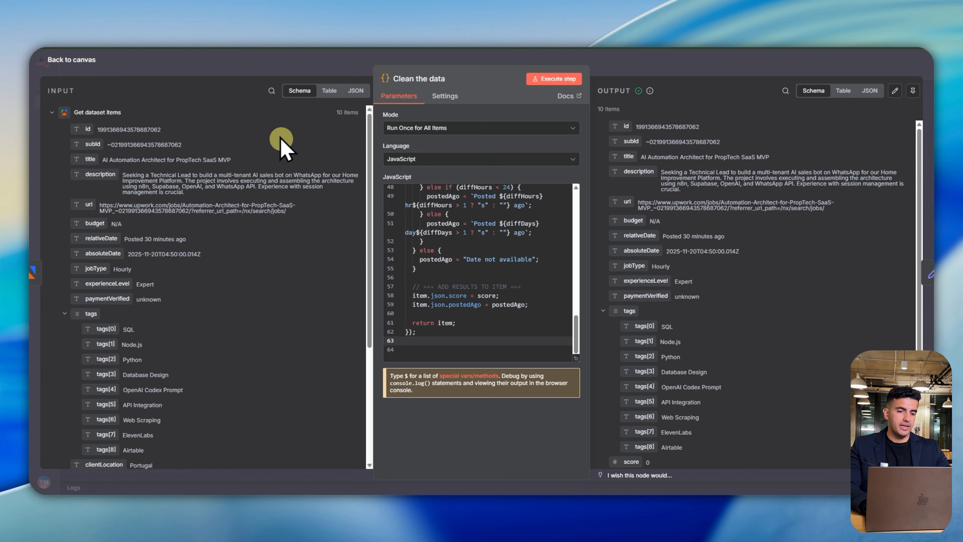
scroll(265, 190, down, 3)
scroll(264, 190, up, 3)
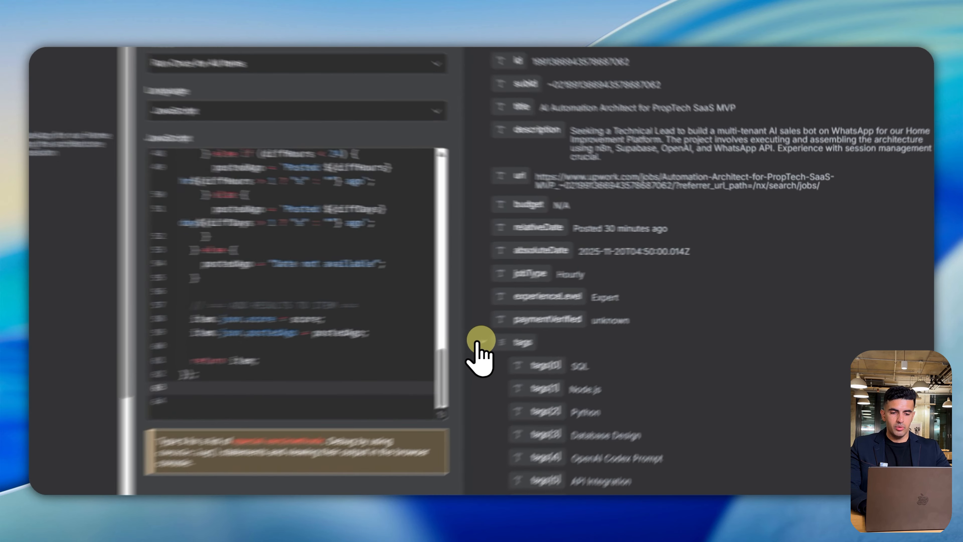
click(601, 315)
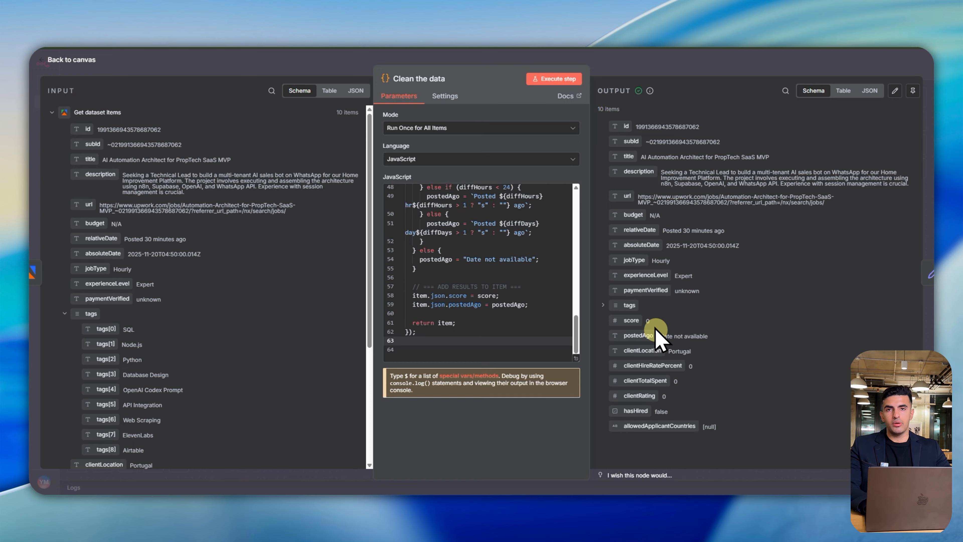
scroll(518, 233, up, 5)
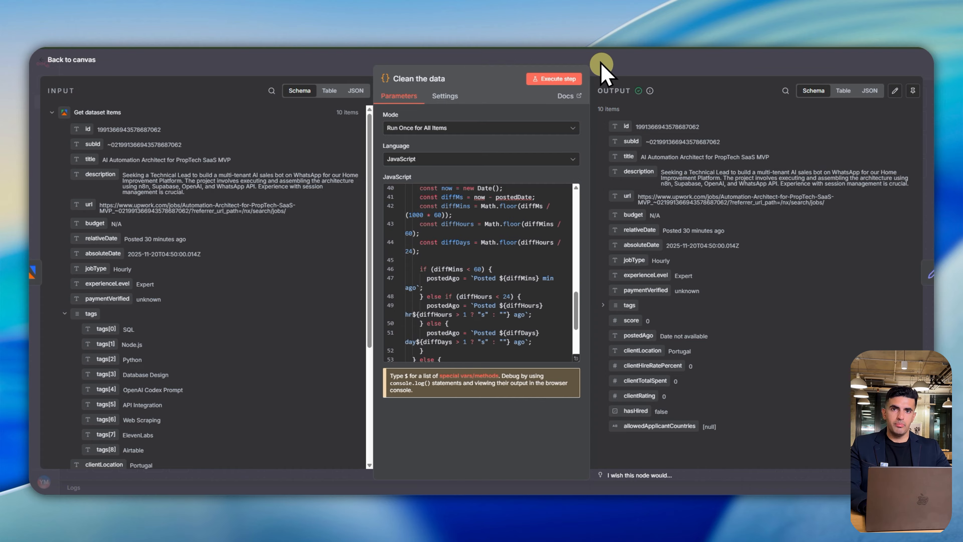
Compare the Get dataset items input fields with the Clean the data output and return to the canvas
scroll(137, 358, down, 5)
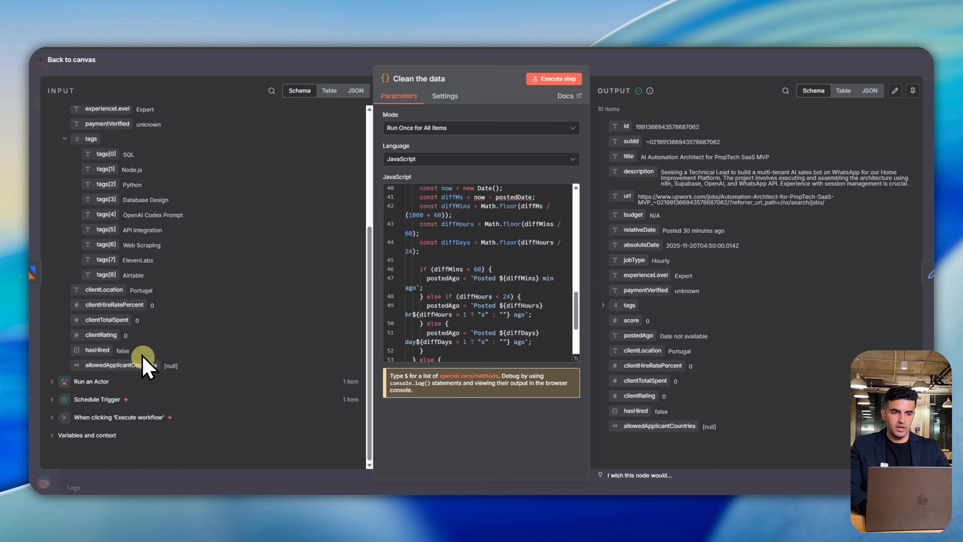
scroll(153, 364, up, 5)
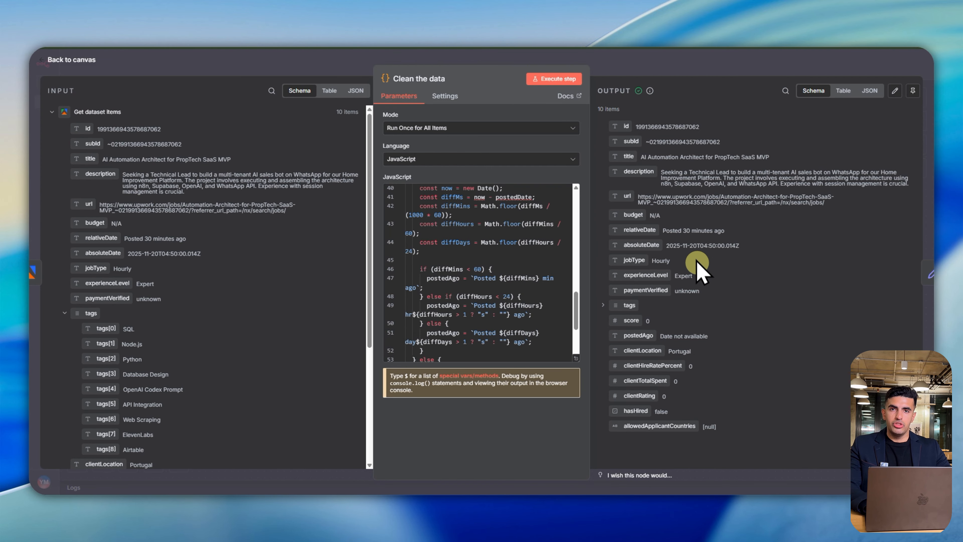
click(670, 60)
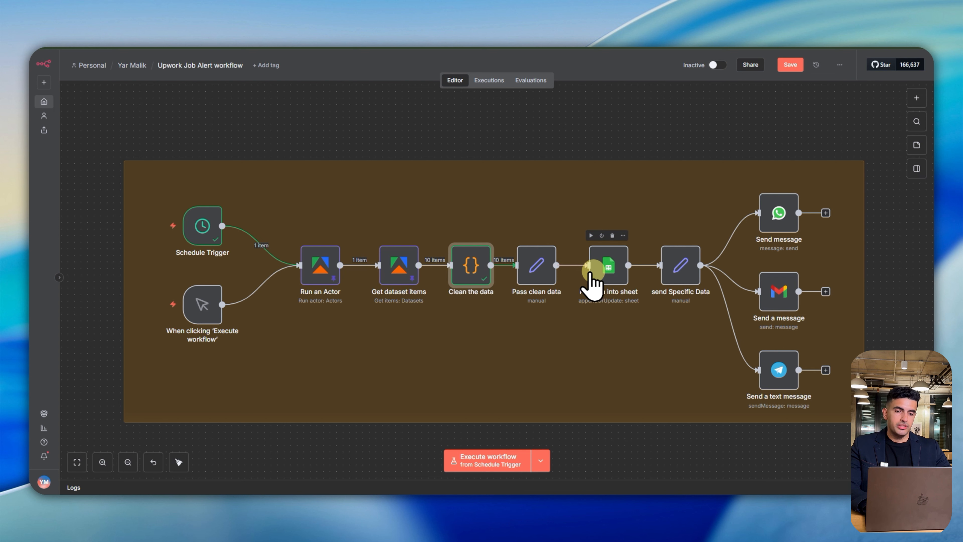
Open the Pass clean data node, review its manually mapped fields from Title through spending_history, and return to the canvas
click(533, 275)
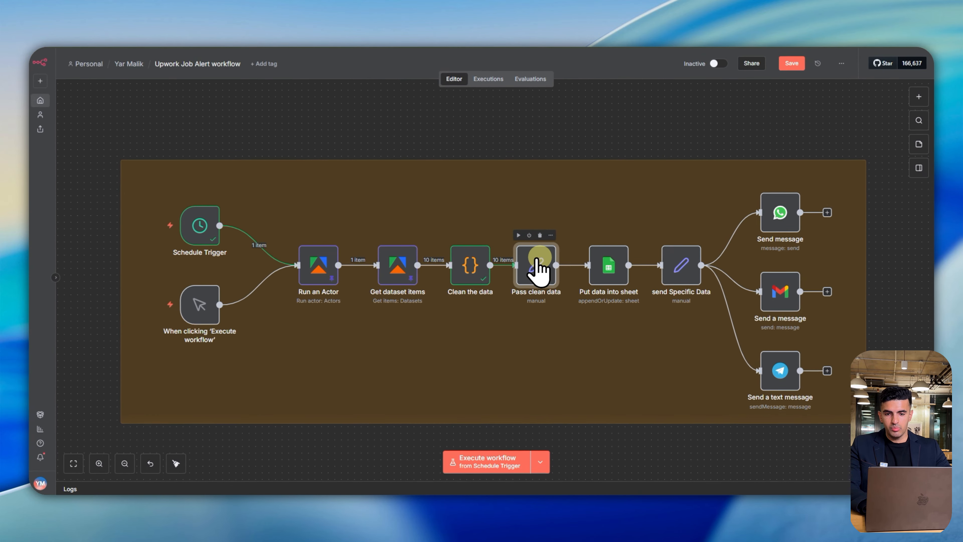
double_click(539, 267)
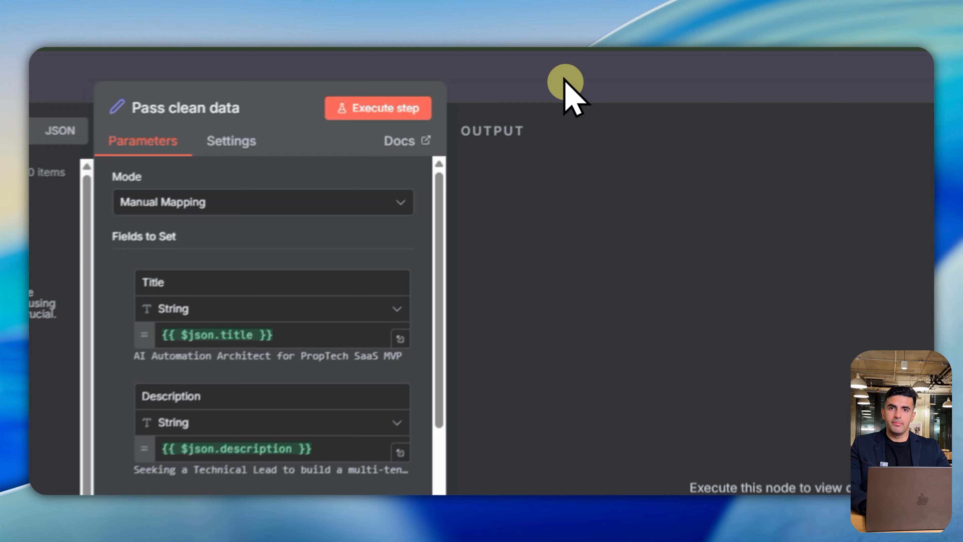
click(565, 82)
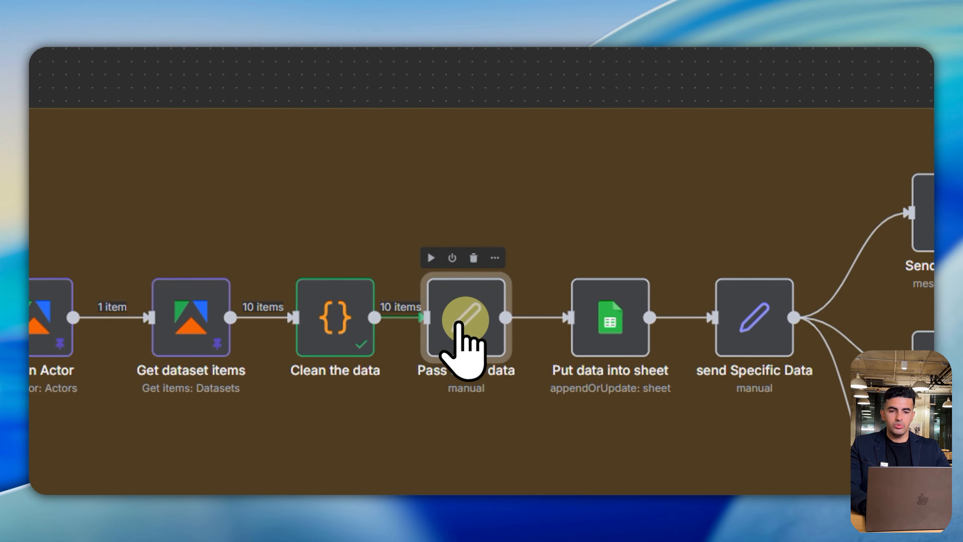
click(459, 321)
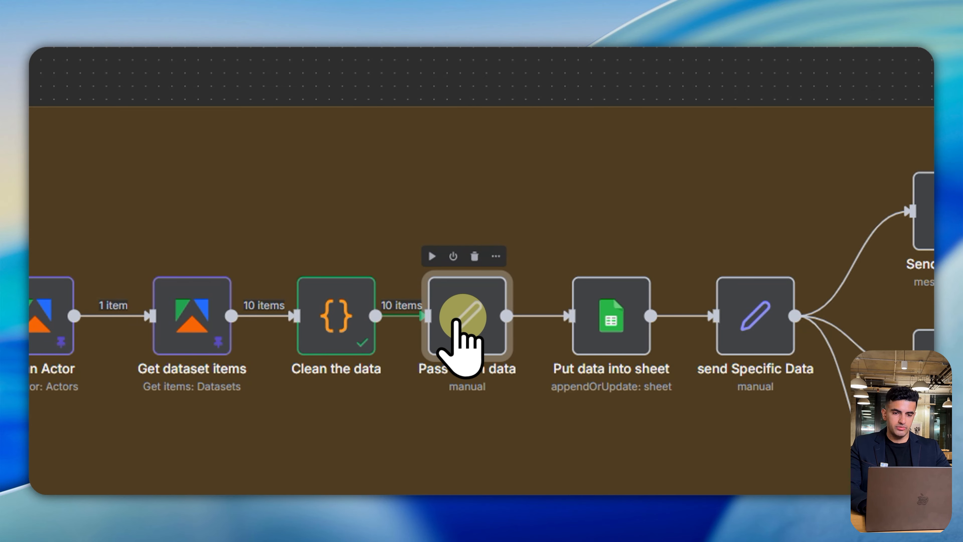
double_click(457, 323)
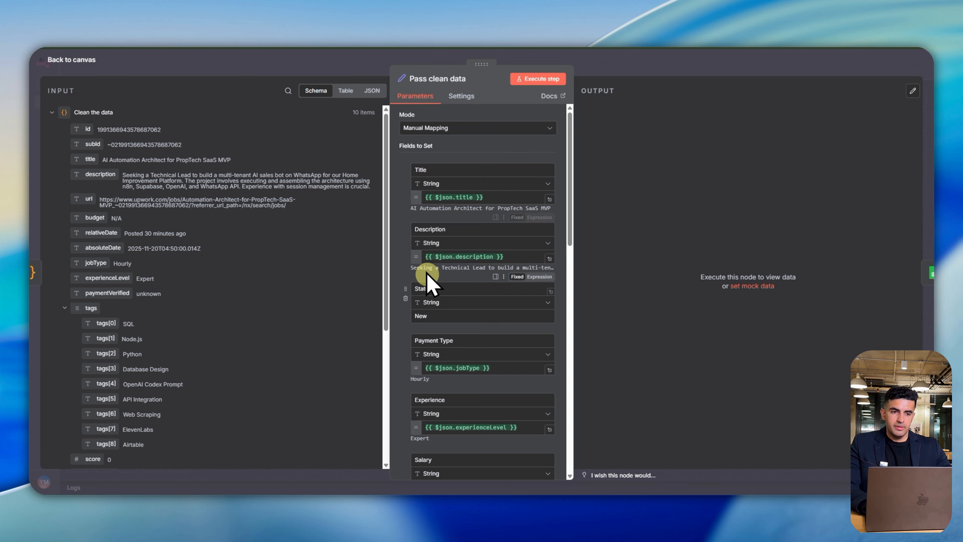
scroll(432, 293, down, 1)
scroll(429, 294, down, 3)
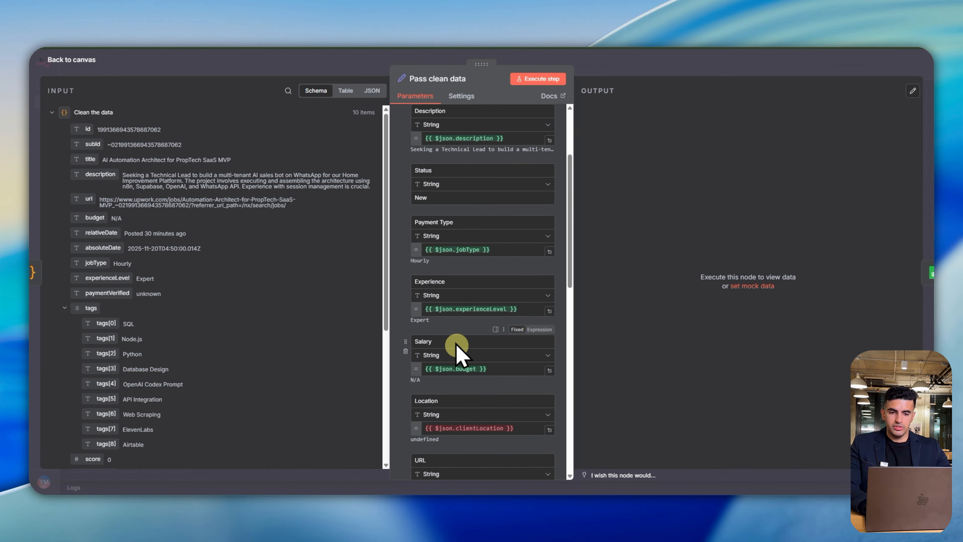
scroll(446, 360, down, 4)
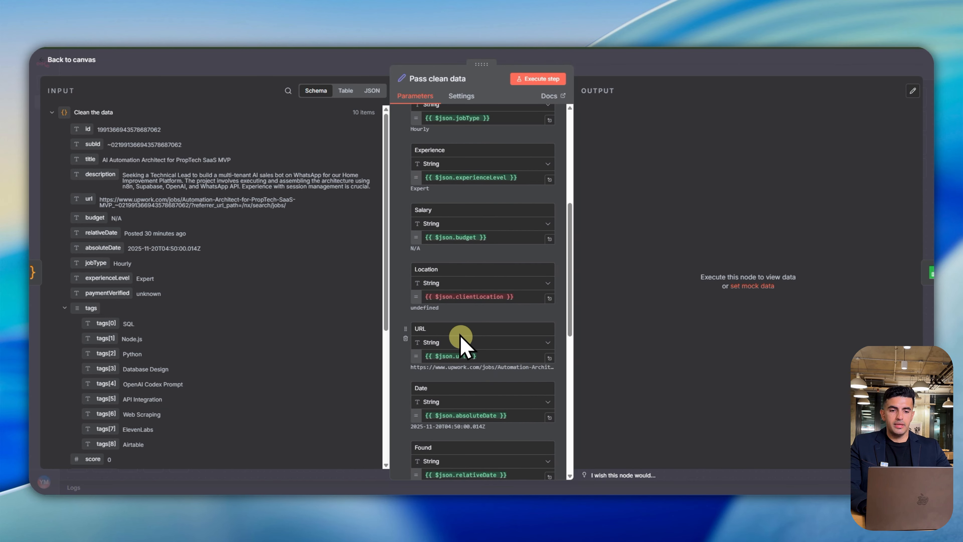
scroll(461, 338, down, 4)
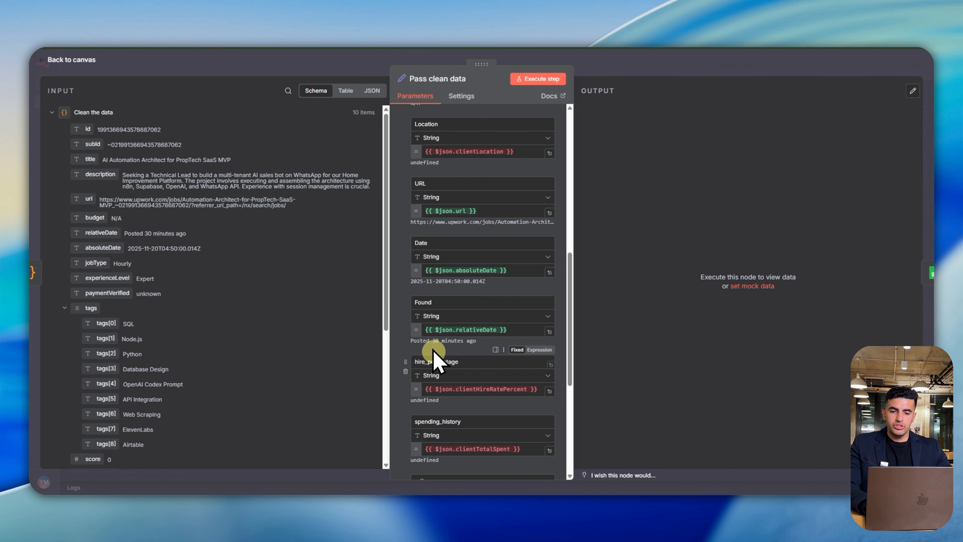
scroll(430, 351, up, 5)
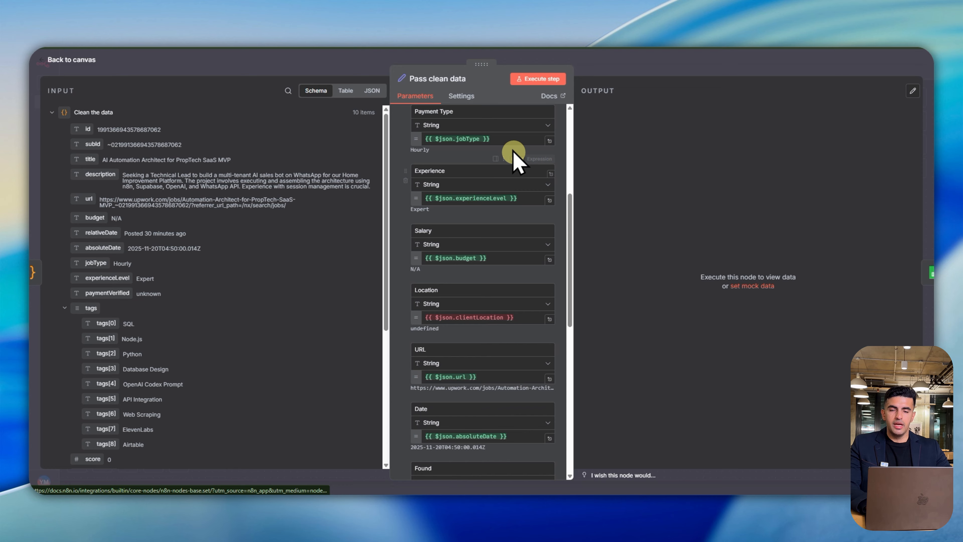
scroll(512, 163, up, 7)
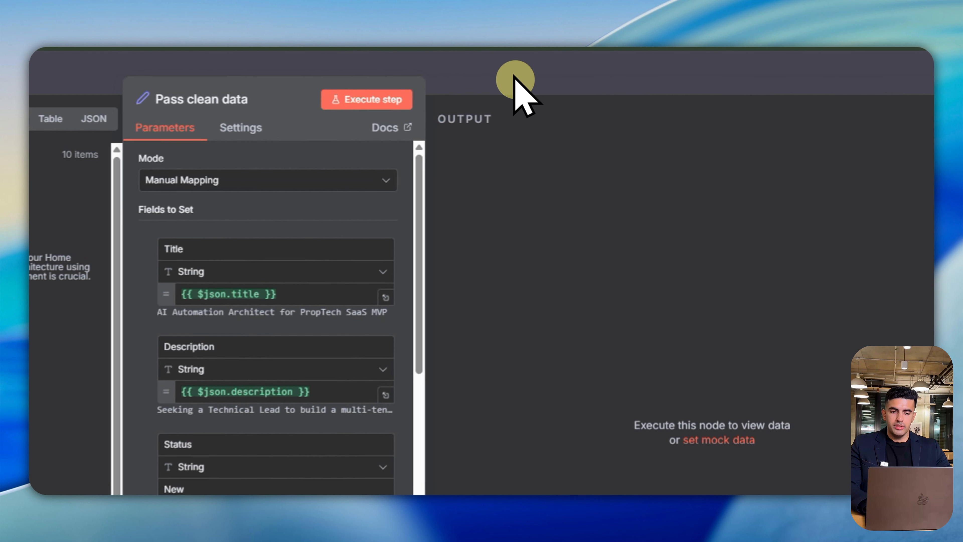
click(546, 73)
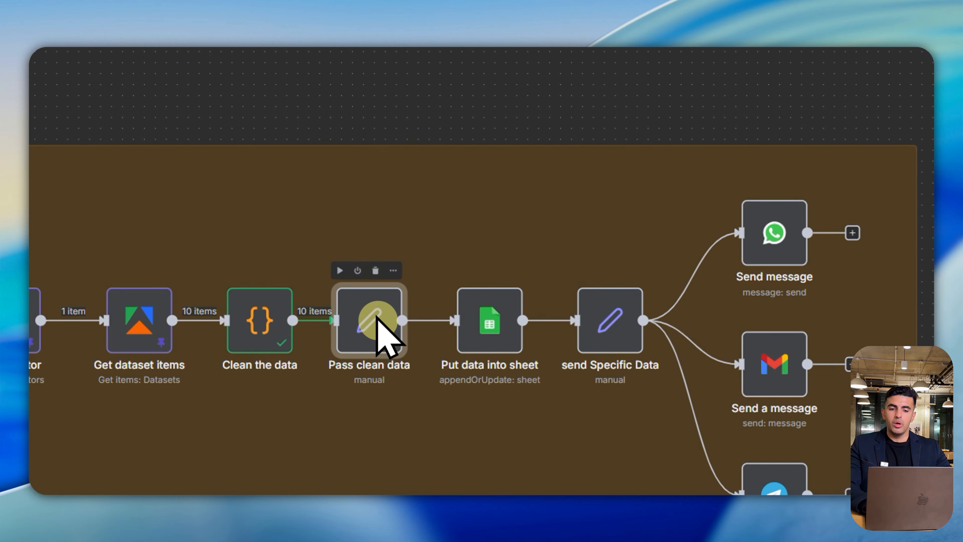
Execute the Pass clean data step and return to the canvas
double_click(377, 321)
click(379, 94)
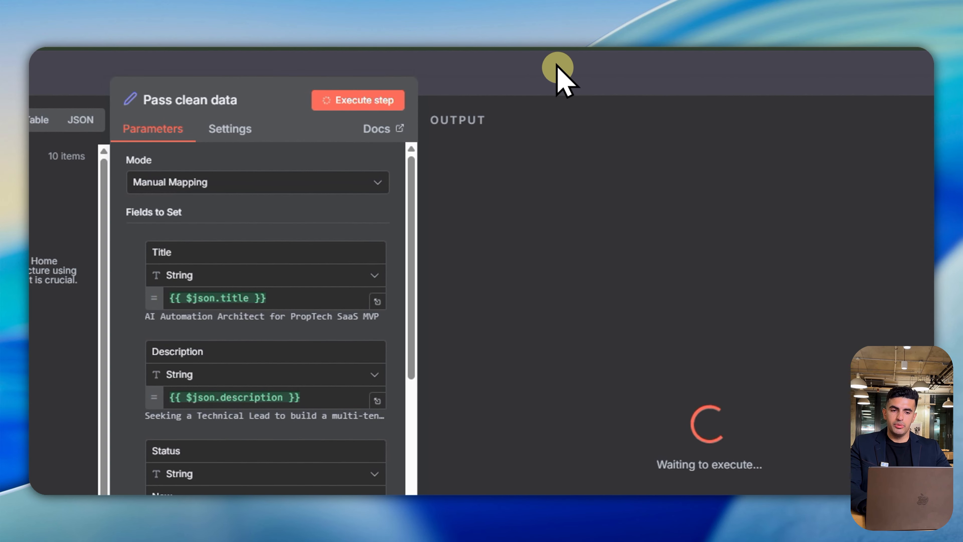
click(556, 74)
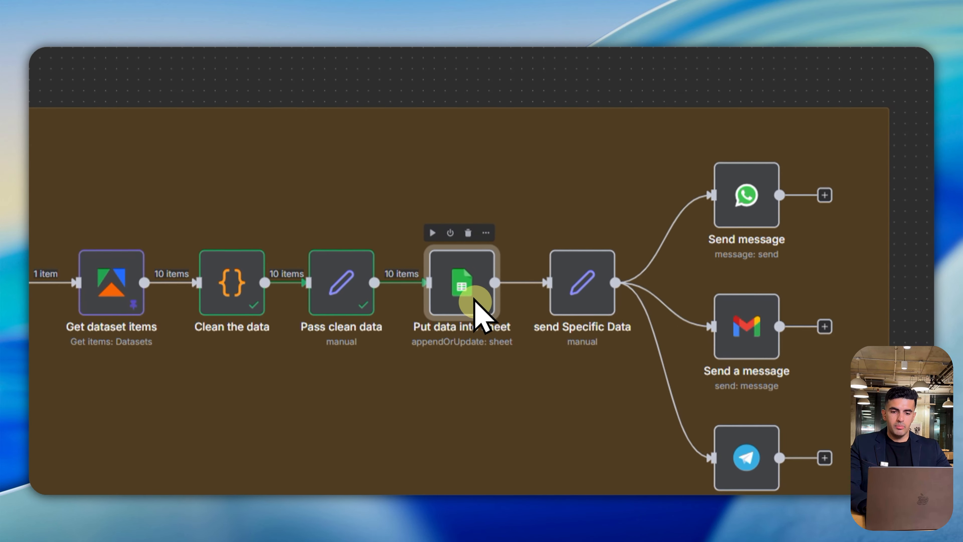
Open the Put data into sheet node and examine its Append or Update Row settings, Title match column and values to send
click(474, 333)
double_click(574, 280)
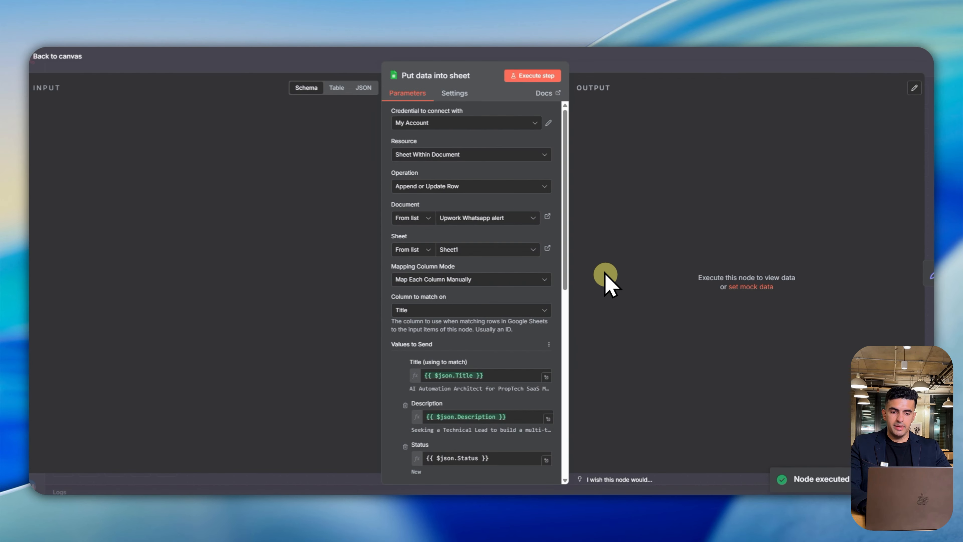
scroll(461, 243, down, 5)
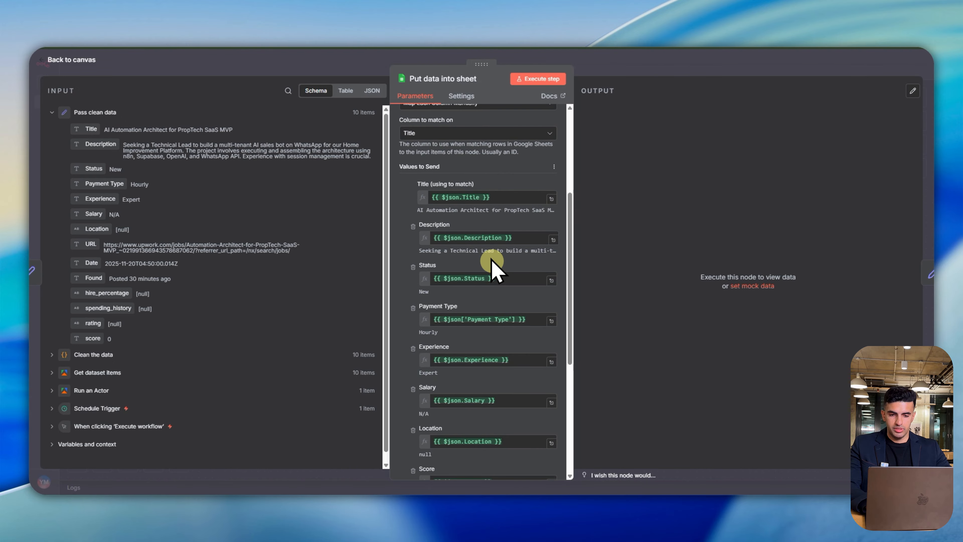
scroll(492, 267, down, 5)
scroll(491, 269, up, 8)
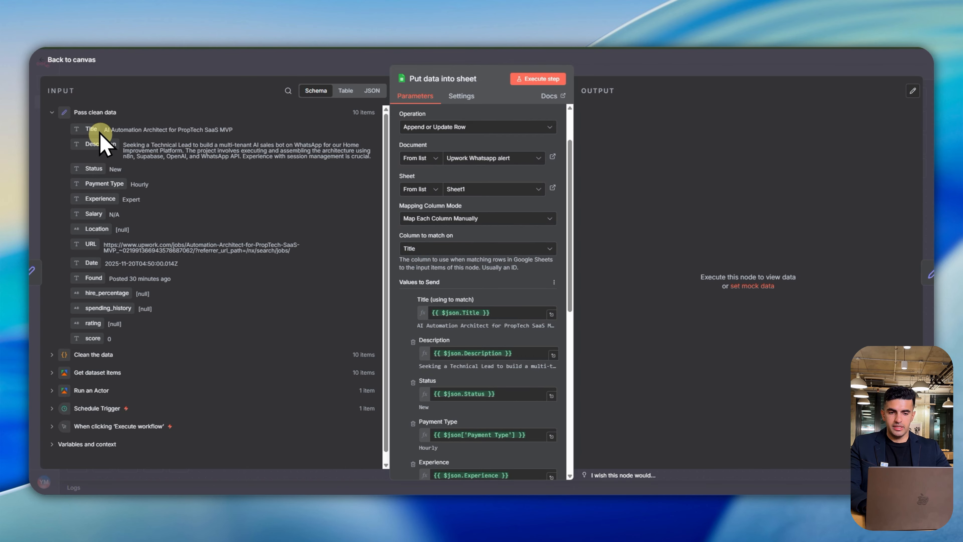
scroll(477, 311, down, 6)
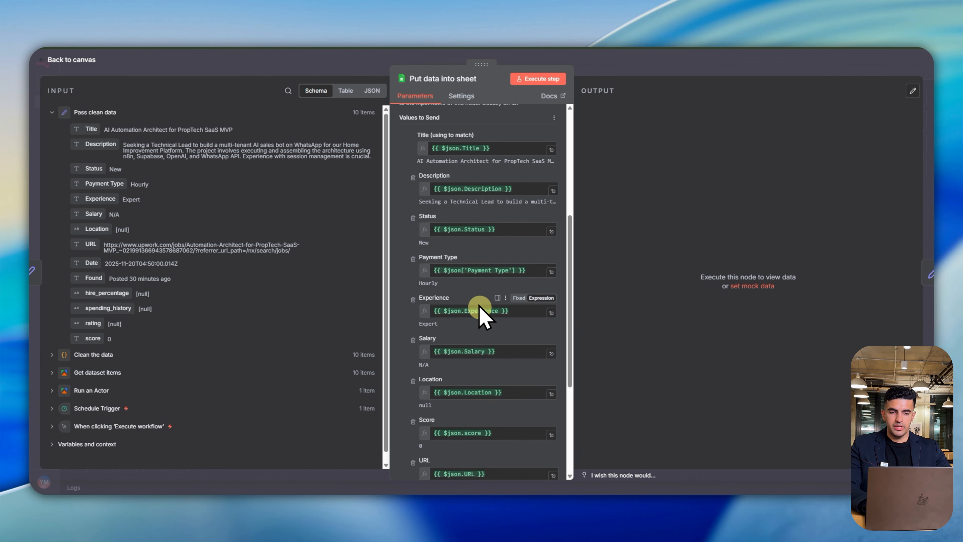
scroll(479, 307, up, 3)
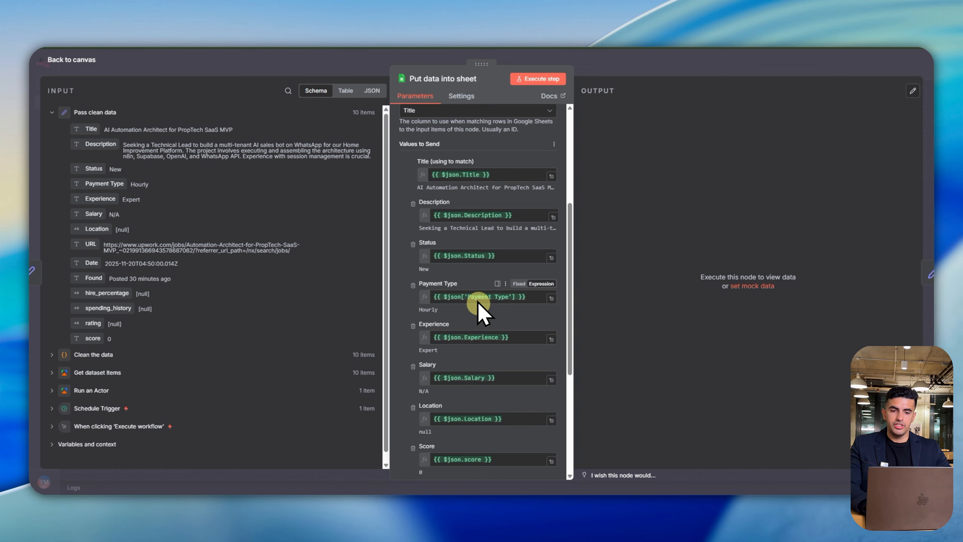
scroll(479, 308, up, 5)
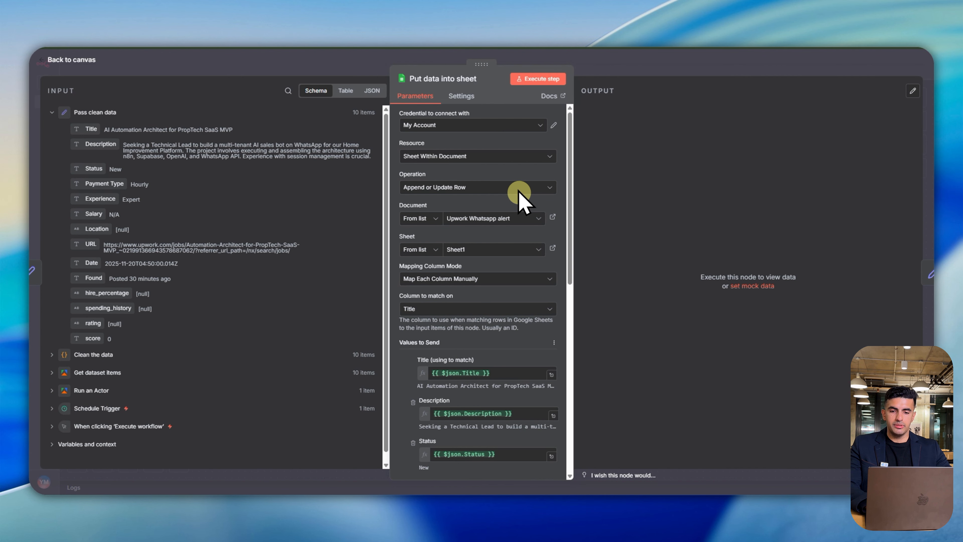
Execute the Put data into sheet step, check the job rows in the Upwork Whatsapp alert spreadsheet, and return to the workflow canvas
click(536, 79)
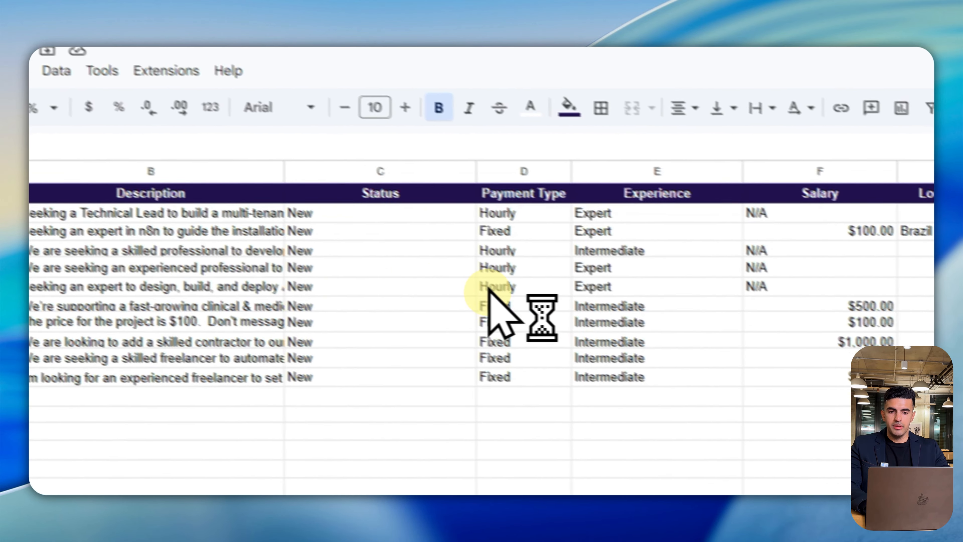
scroll(281, 179, down, 3)
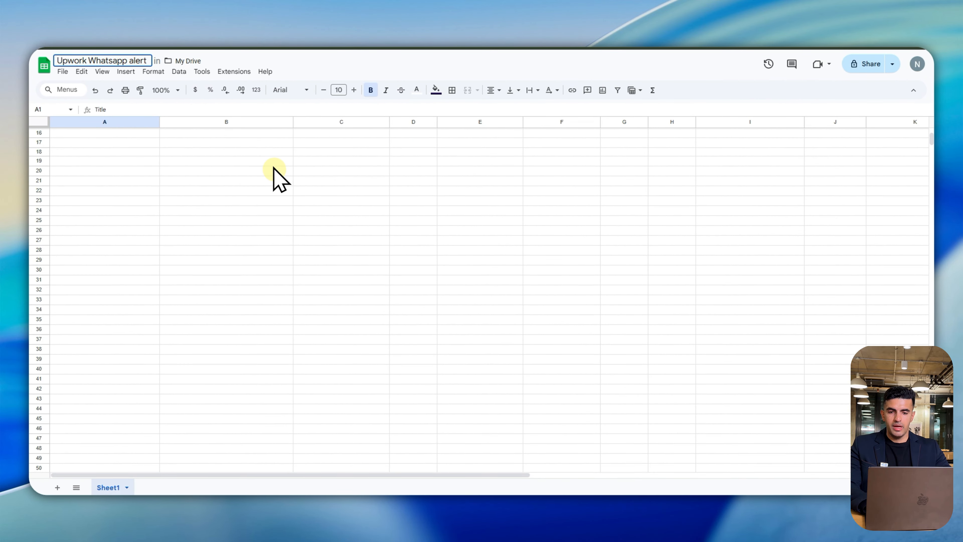
scroll(273, 169, up, 3)
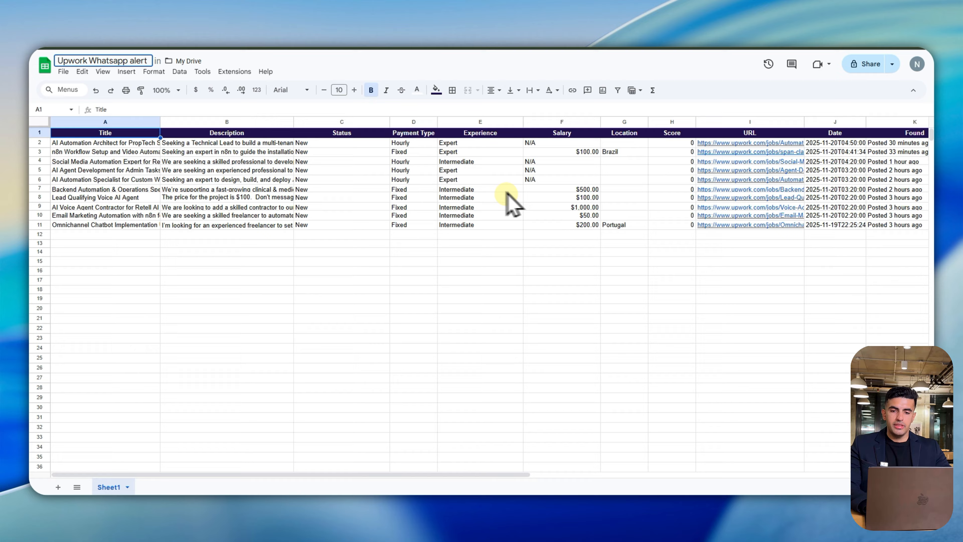
mouse_move(732, 189)
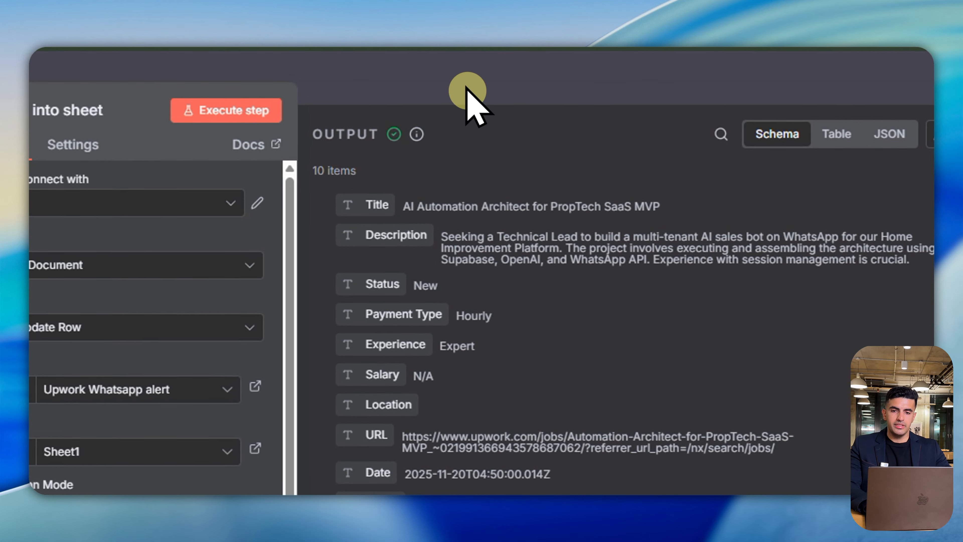
click(470, 87)
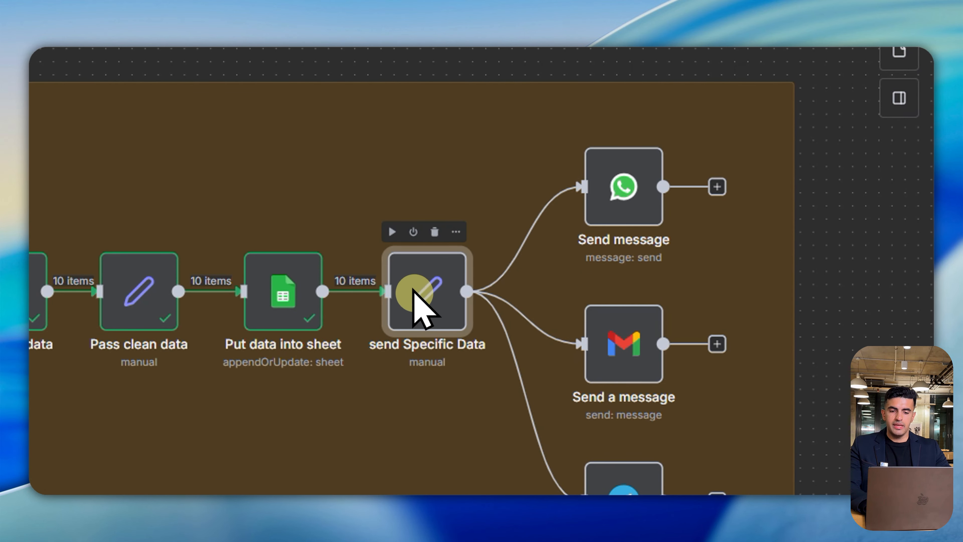
Open the send Specific Data node, review its mapped fields from Job Tile to Description, and return to the canvas
double_click(406, 289)
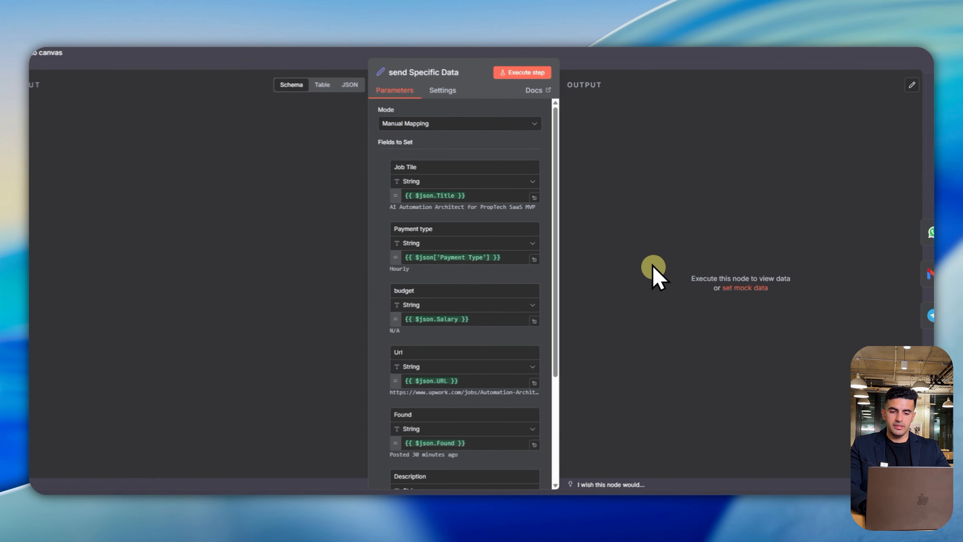
click(485, 343)
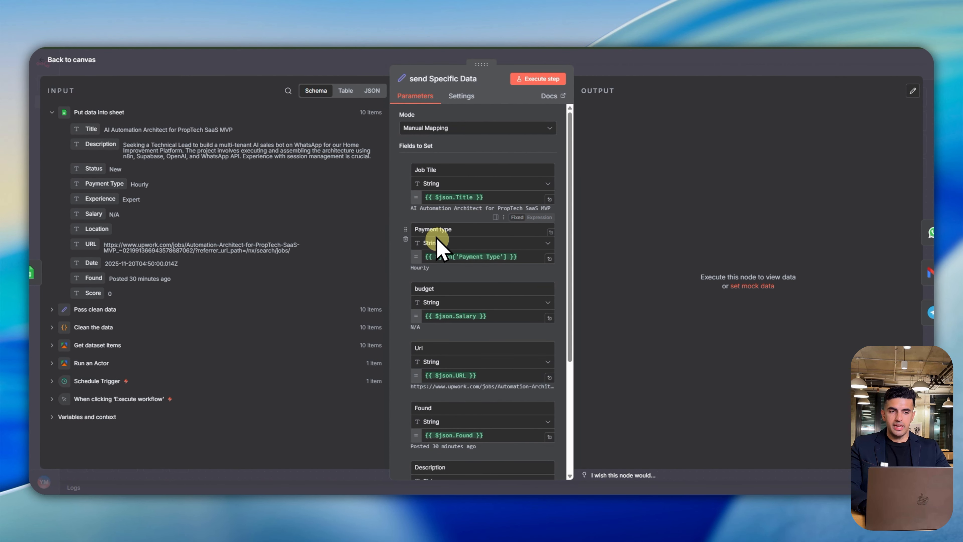
scroll(422, 433, down, 5)
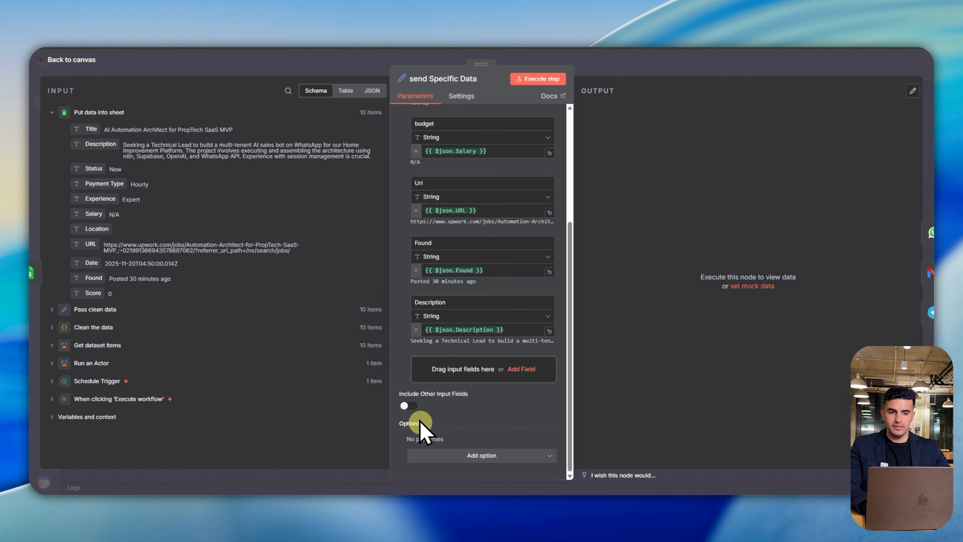
scroll(446, 304, up, 5)
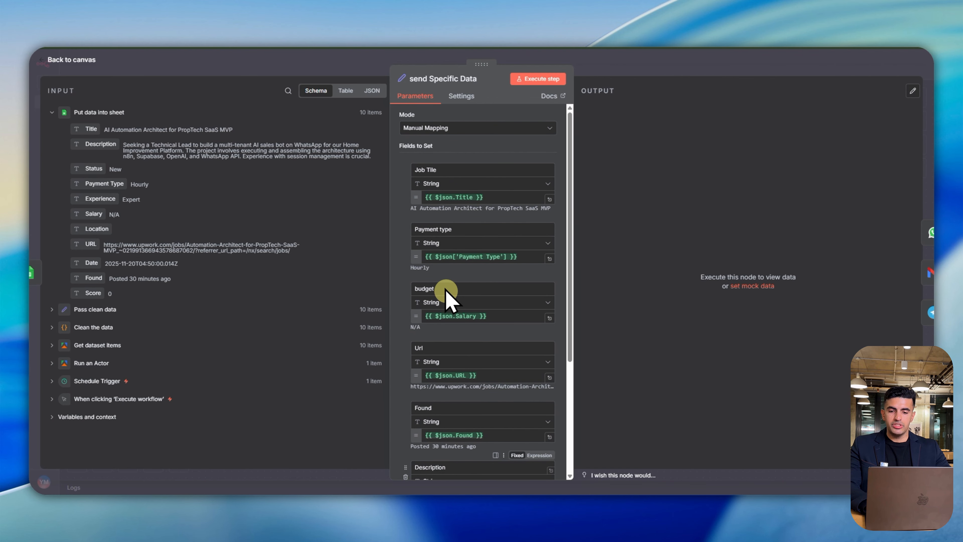
click(636, 57)
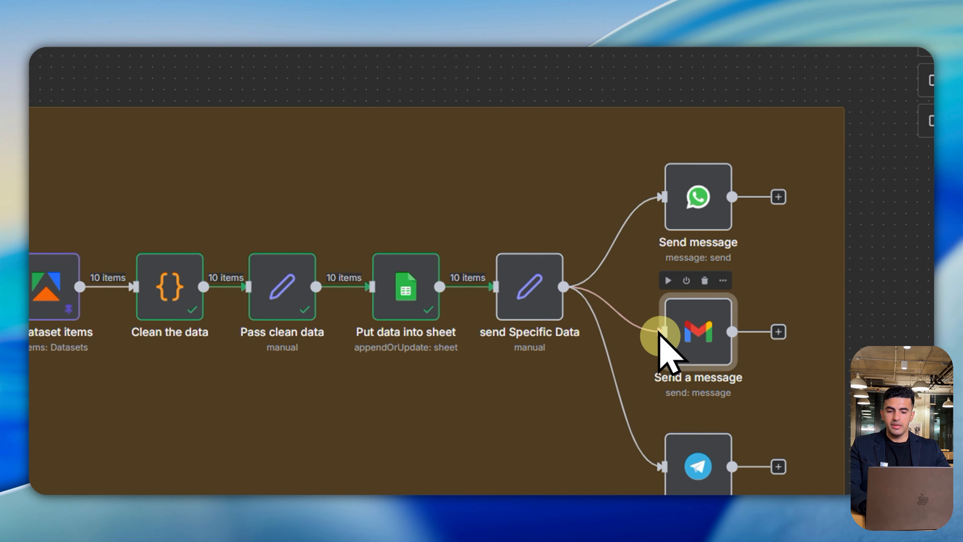
Open the Gmail Send a message node, review its subject, email type and full message expression, and return to the canvas
double_click(668, 391)
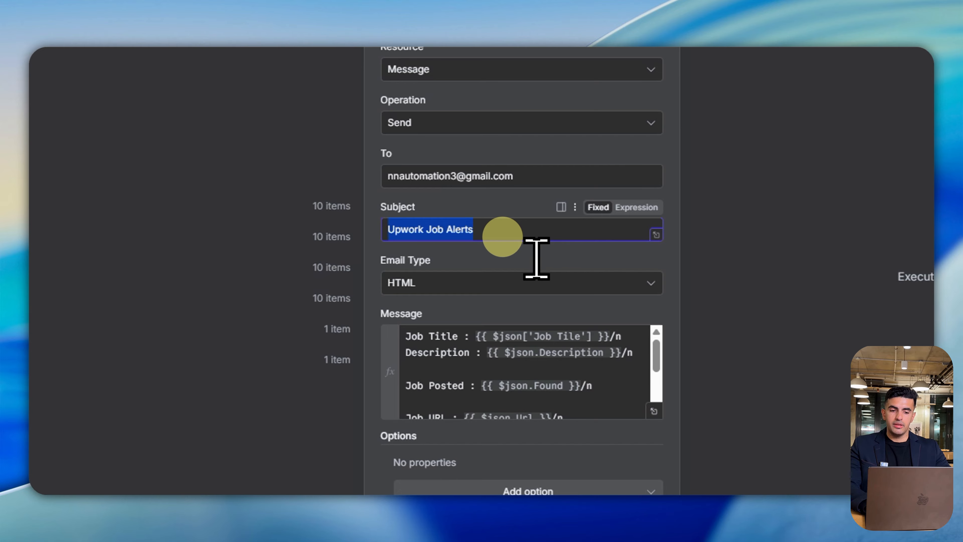
click(427, 290)
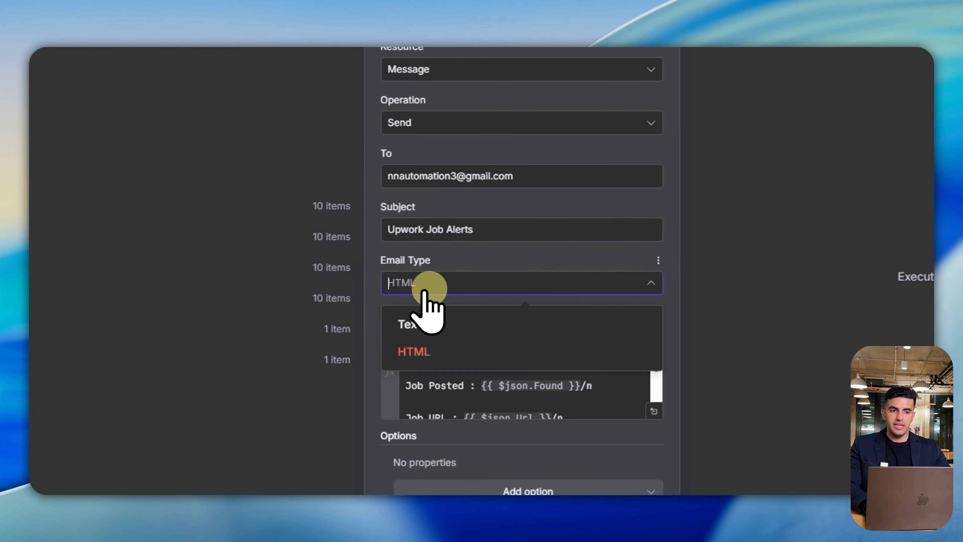
click(429, 288)
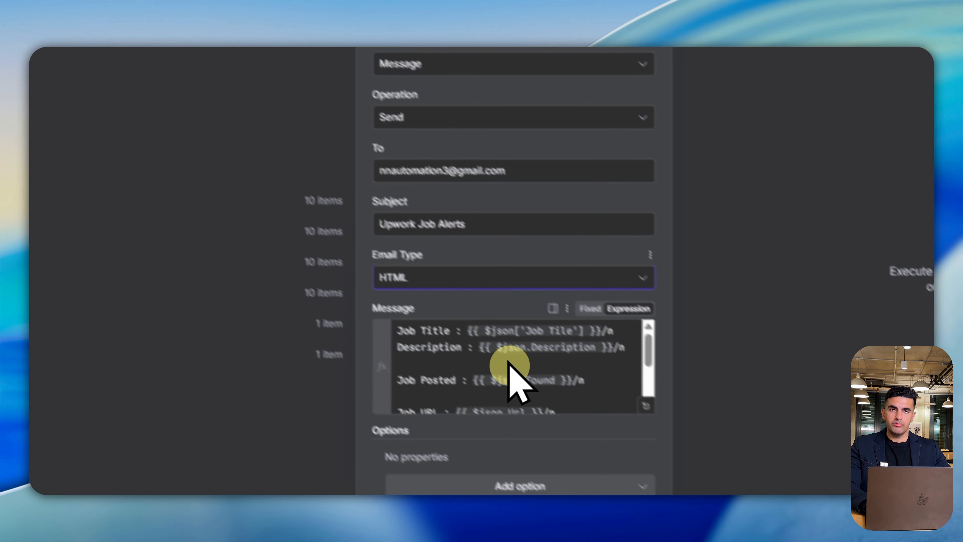
scroll(541, 389, down, 2)
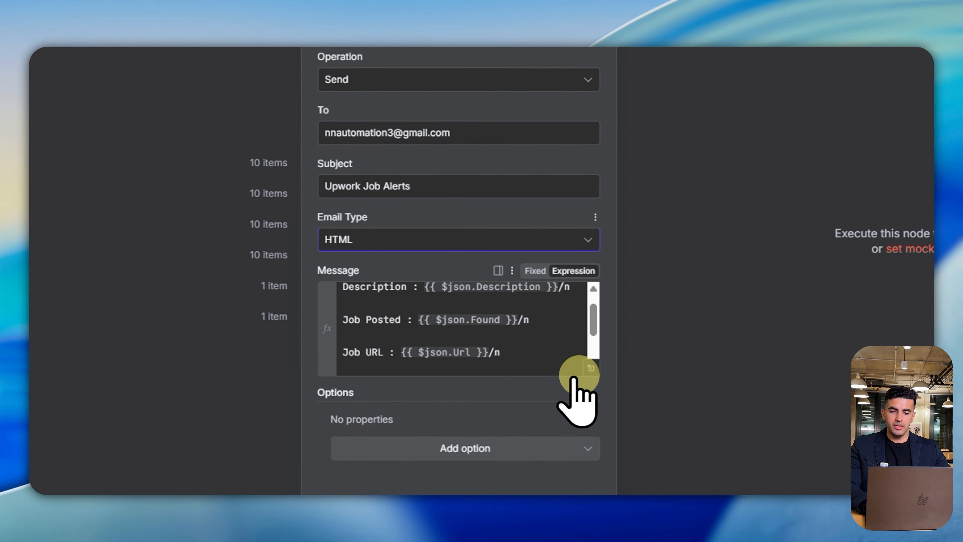
click(593, 368)
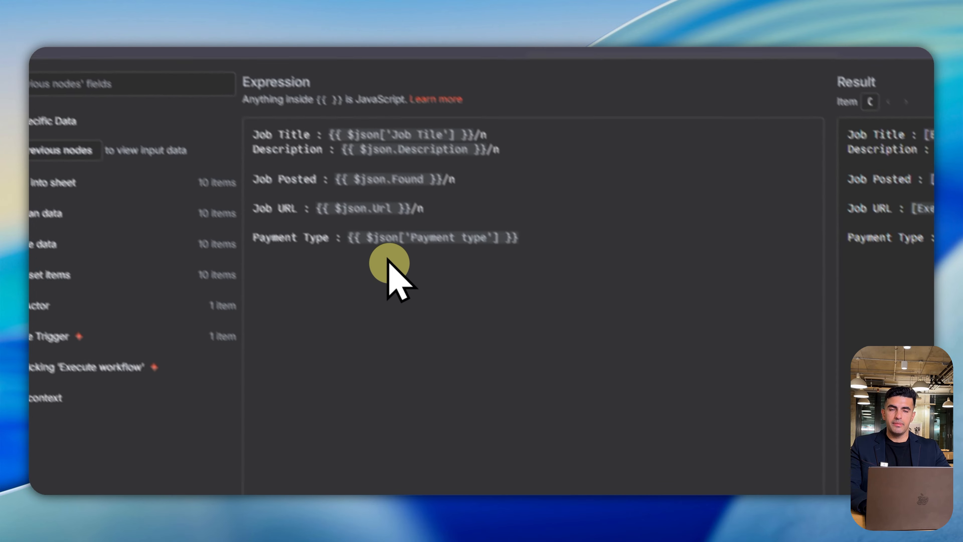
click(344, 75)
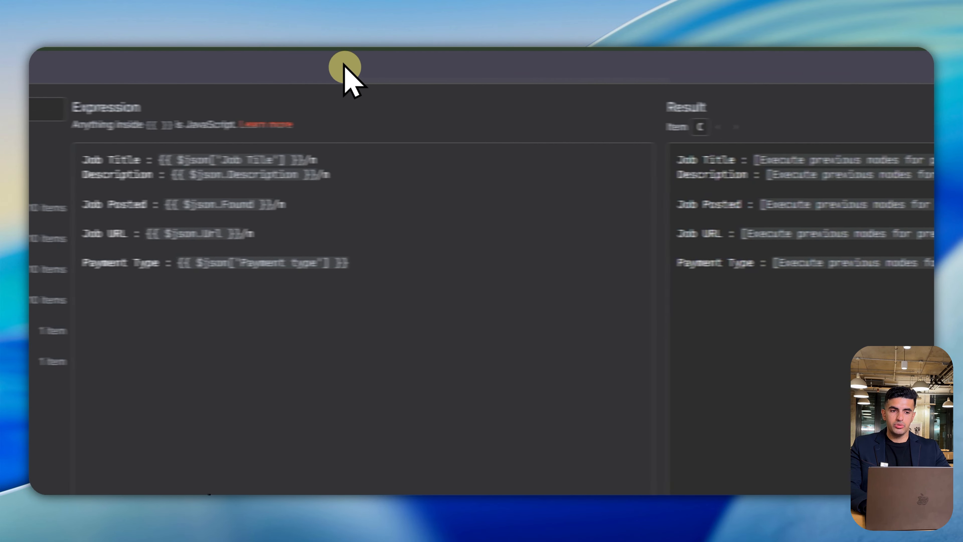
click(285, 74)
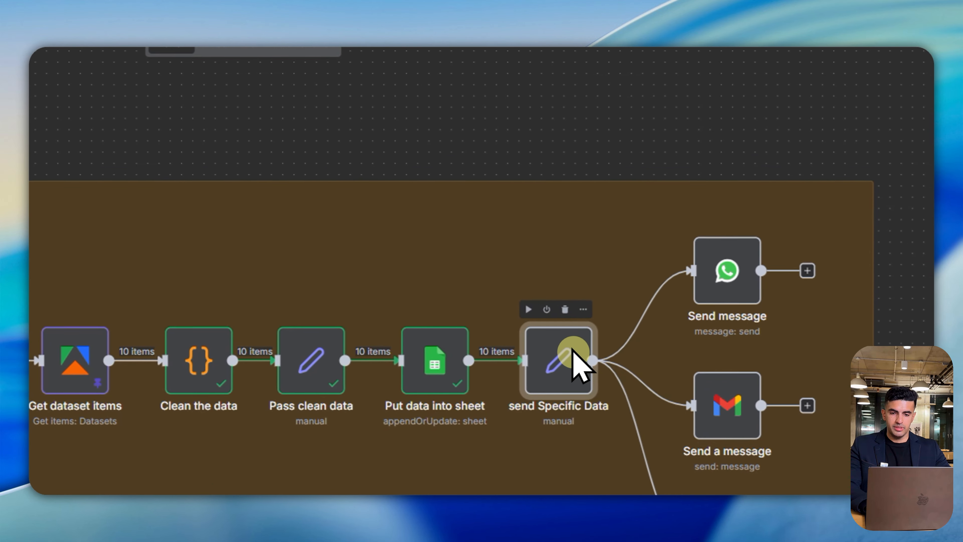
Execute the send Specific Data step and return to the workflow canvas
double_click(564, 344)
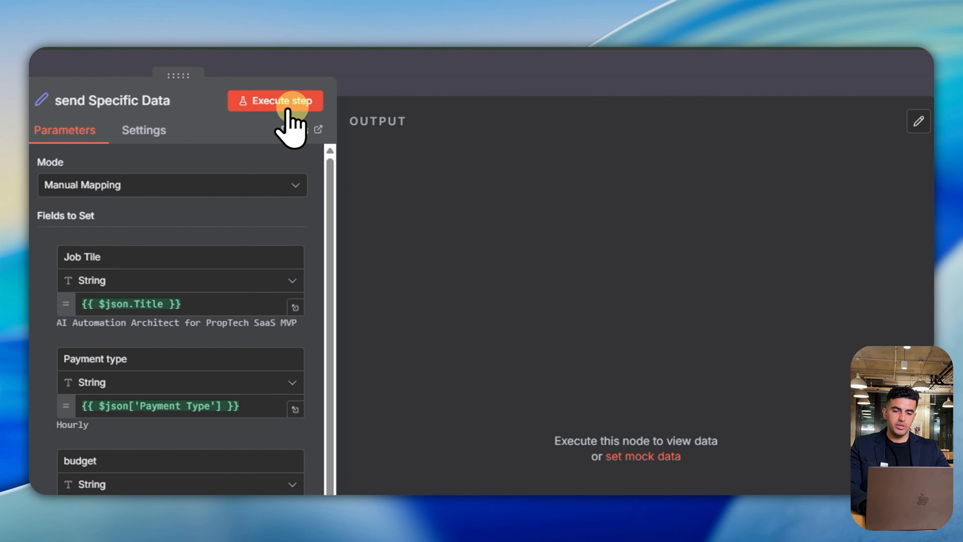
click(289, 110)
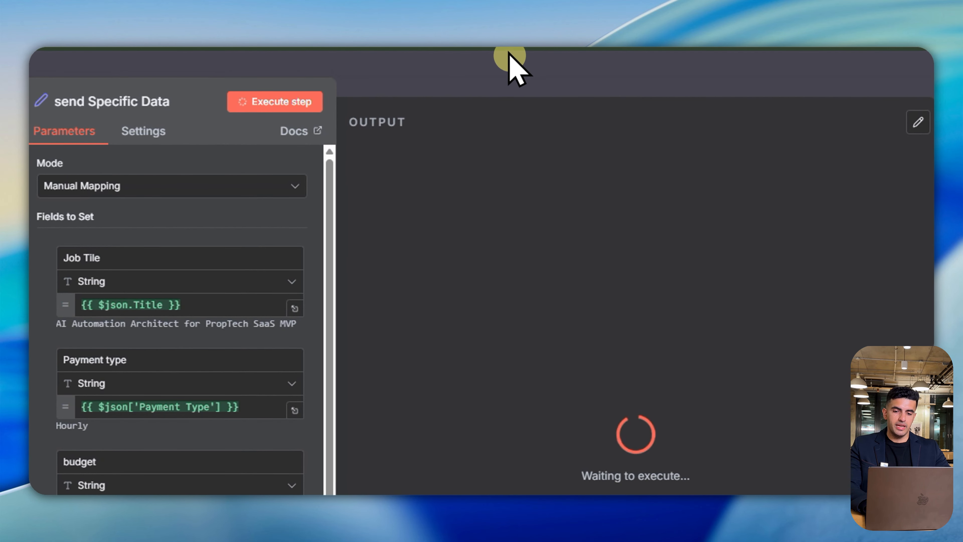
click(519, 55)
Open the Gmail Send a message node, execute its step and return to the canvas
click(665, 358)
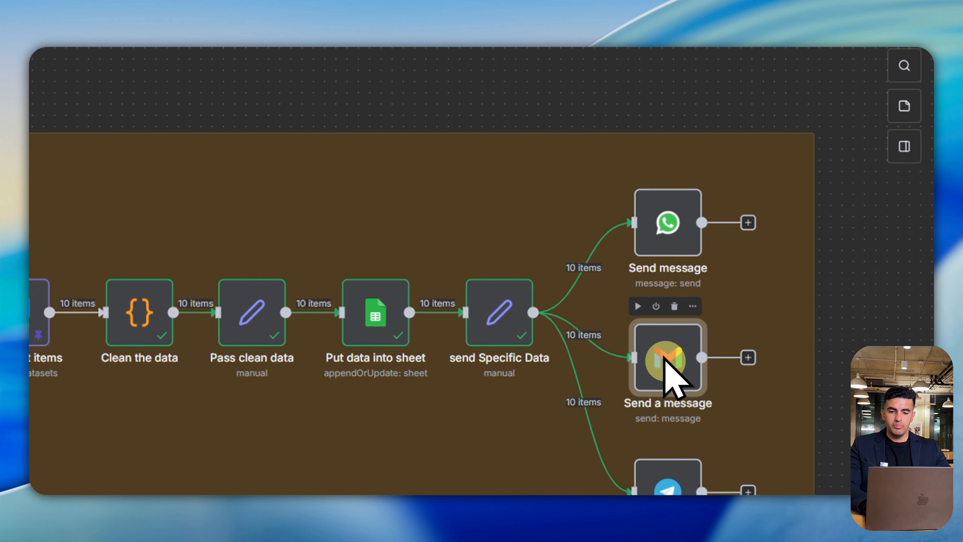
double_click(657, 352)
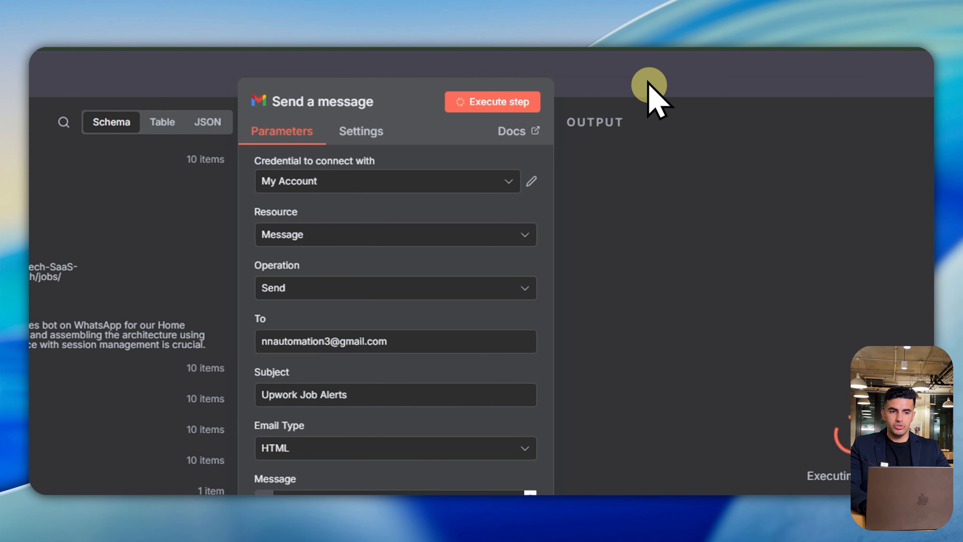
click(649, 85)
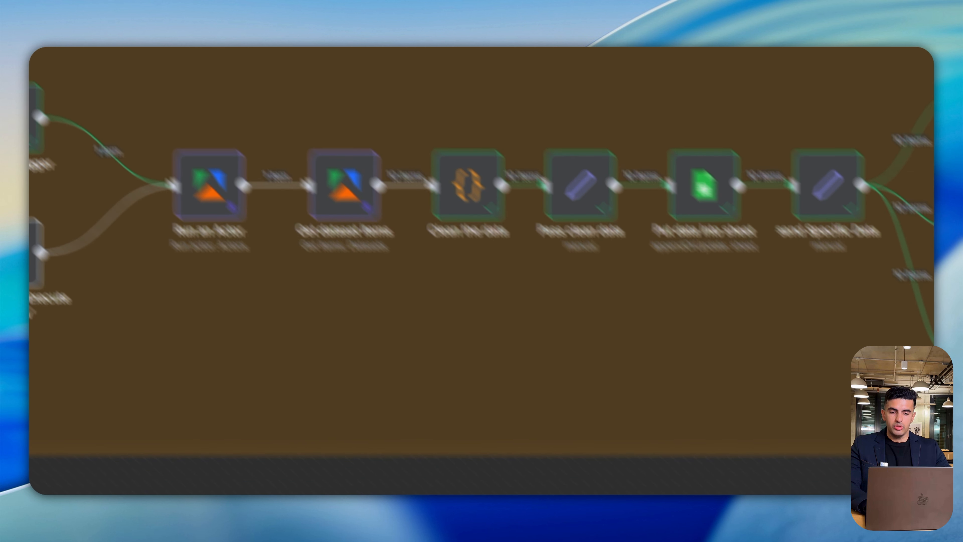
Switch to the AI University (Pro) community on Skool and filter its posts to YouTube Resources
mouse_move(586, 505)
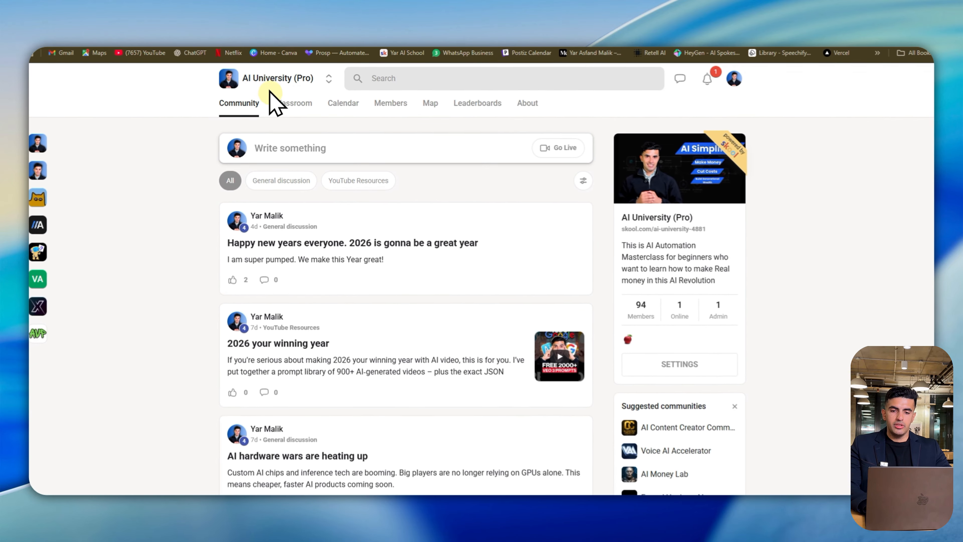
scroll(504, 296, down, 1)
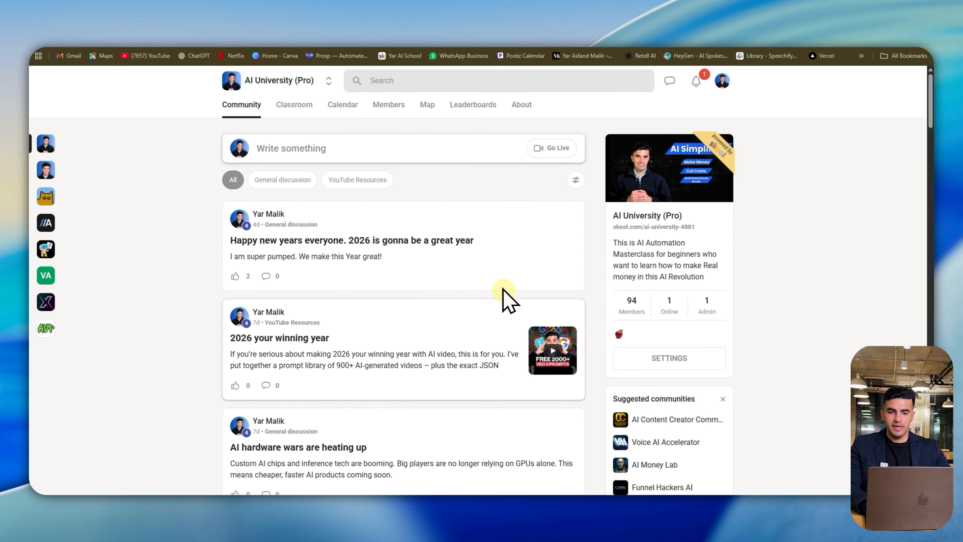
click(377, 192)
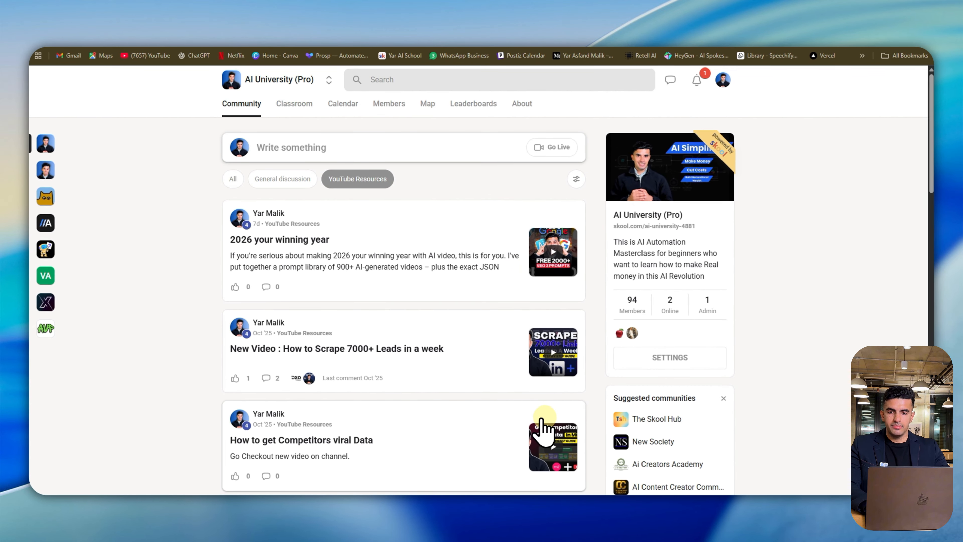
Open the post "New Video : How to Scrape 7000+ Leads in a week", look through it and close it
scroll(543, 429, down, 3)
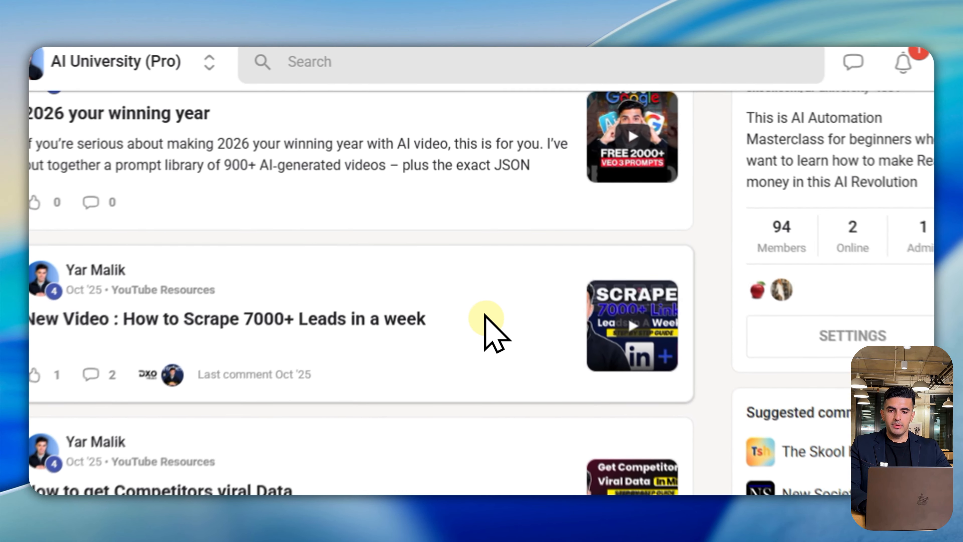
click(467, 221)
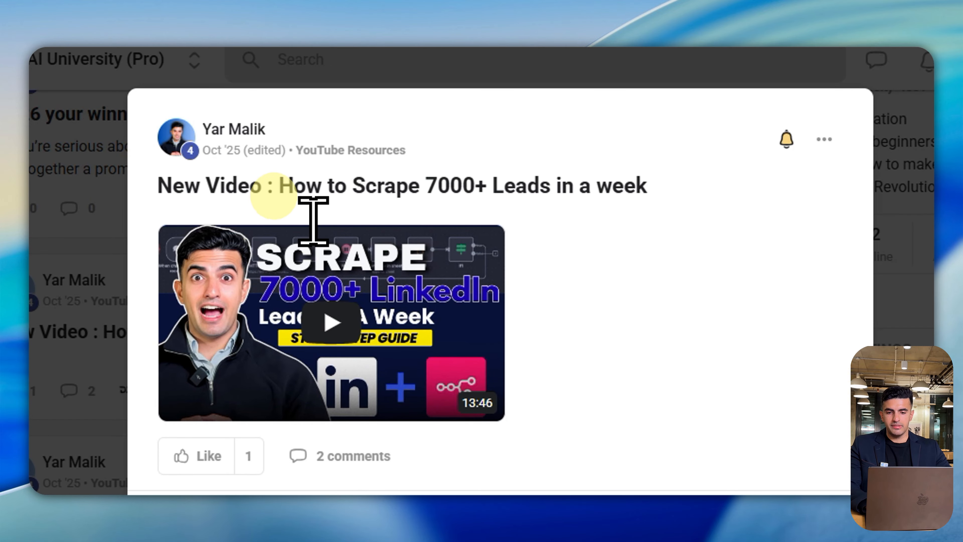
scroll(587, 191, down, 1)
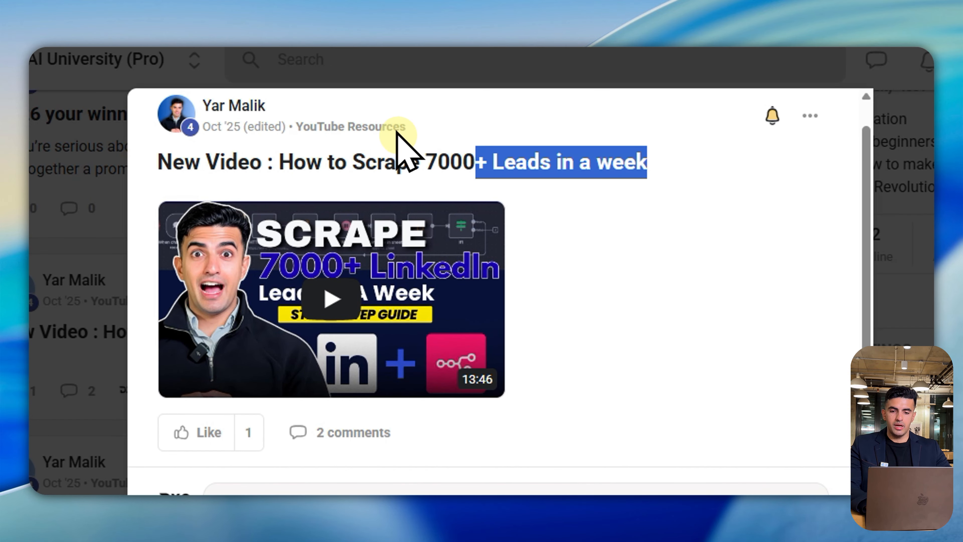
click(772, 177)
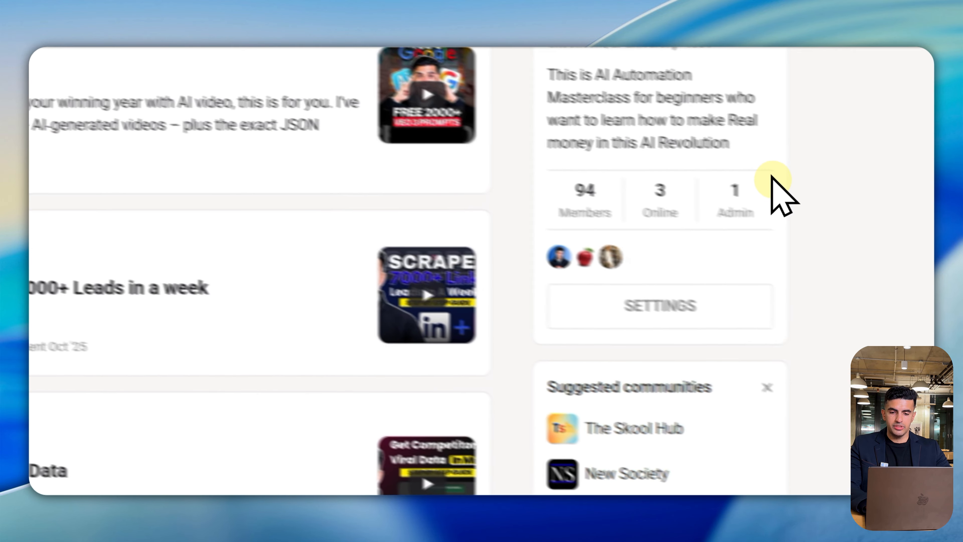
Open the "How to get Competitors viral Data" post, check its attached JSON workflow file, and close the post
scroll(300, 354, down, 3)
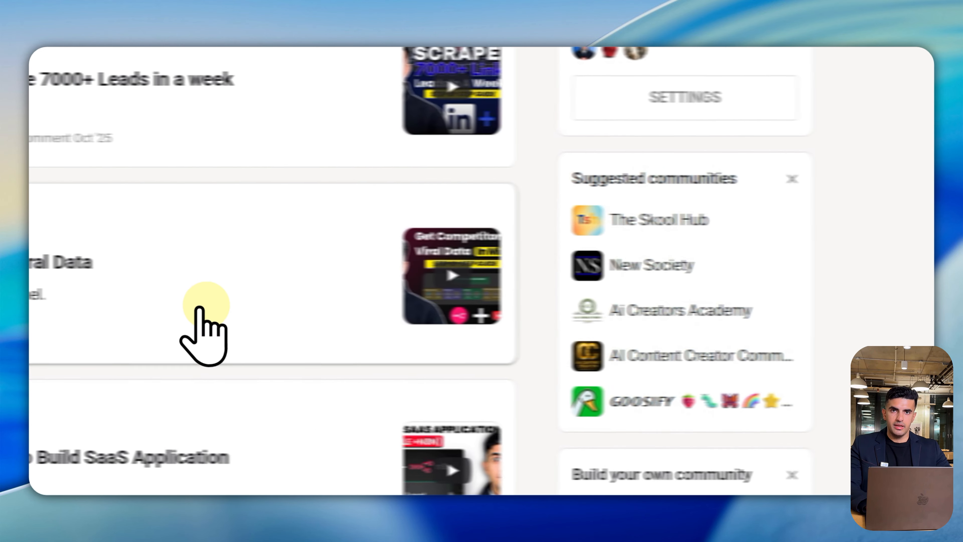
click(298, 356)
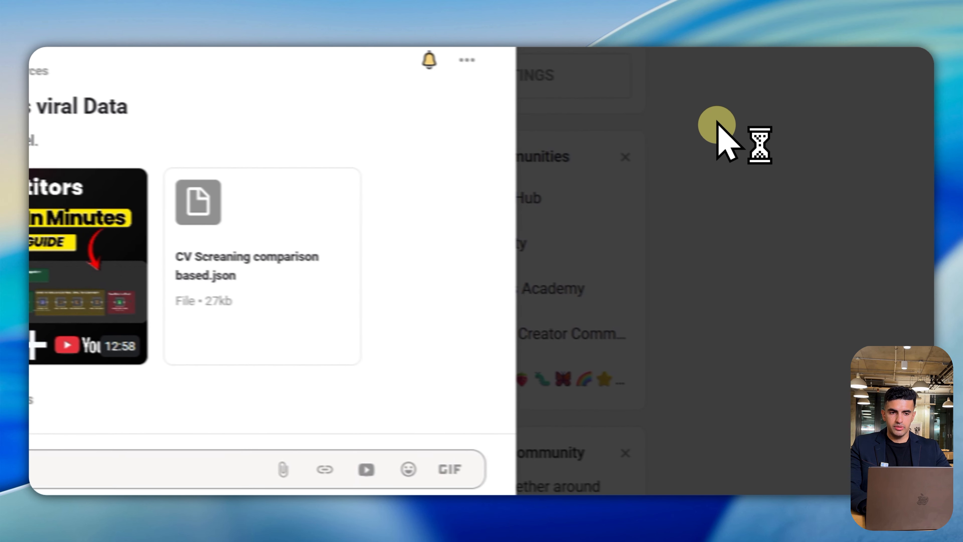
click(716, 123)
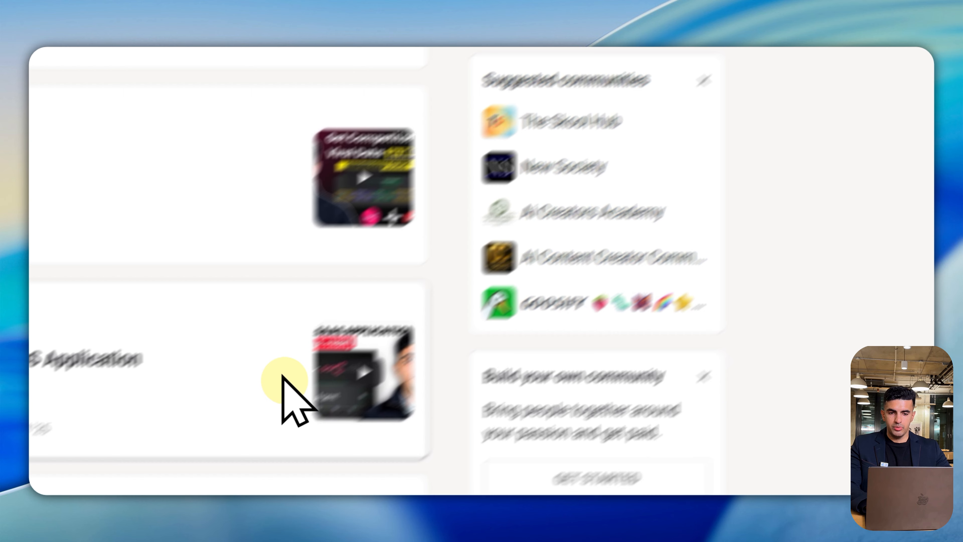